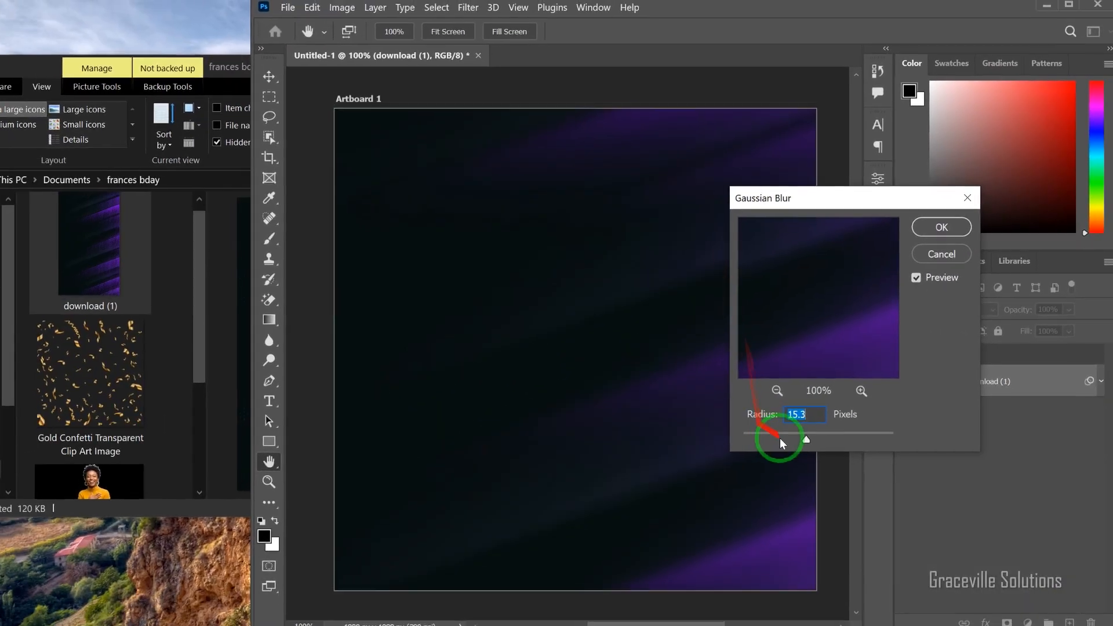
Step: Apply a Gaussian Blur with a radius of 36 pixels to the download (1) background layer
left_click_drag(798, 461, 820, 433)
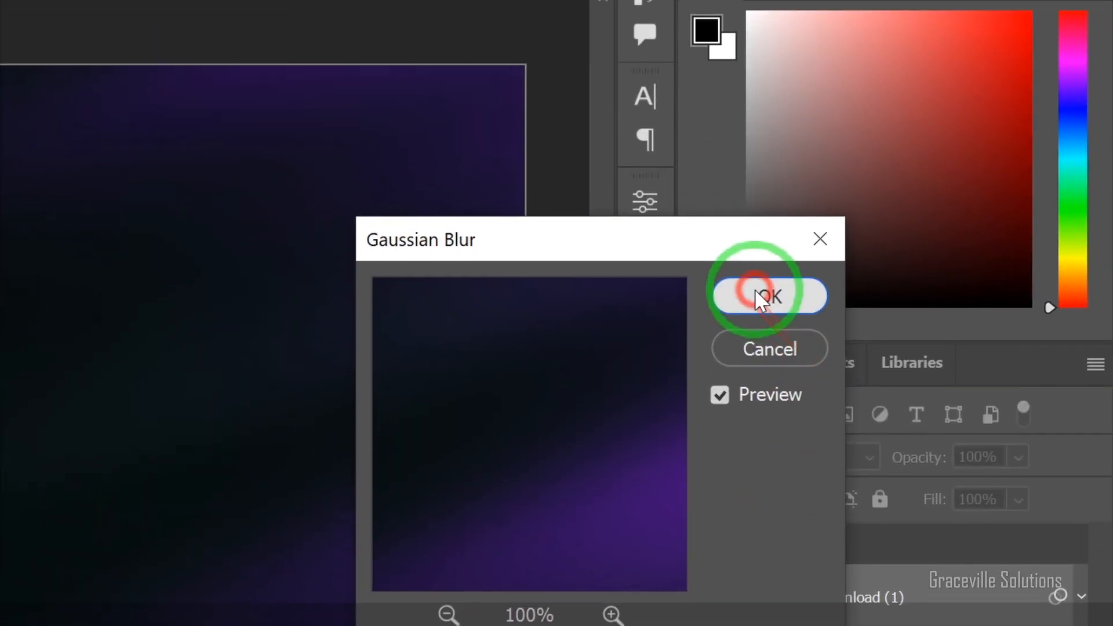
left_click(775, 122)
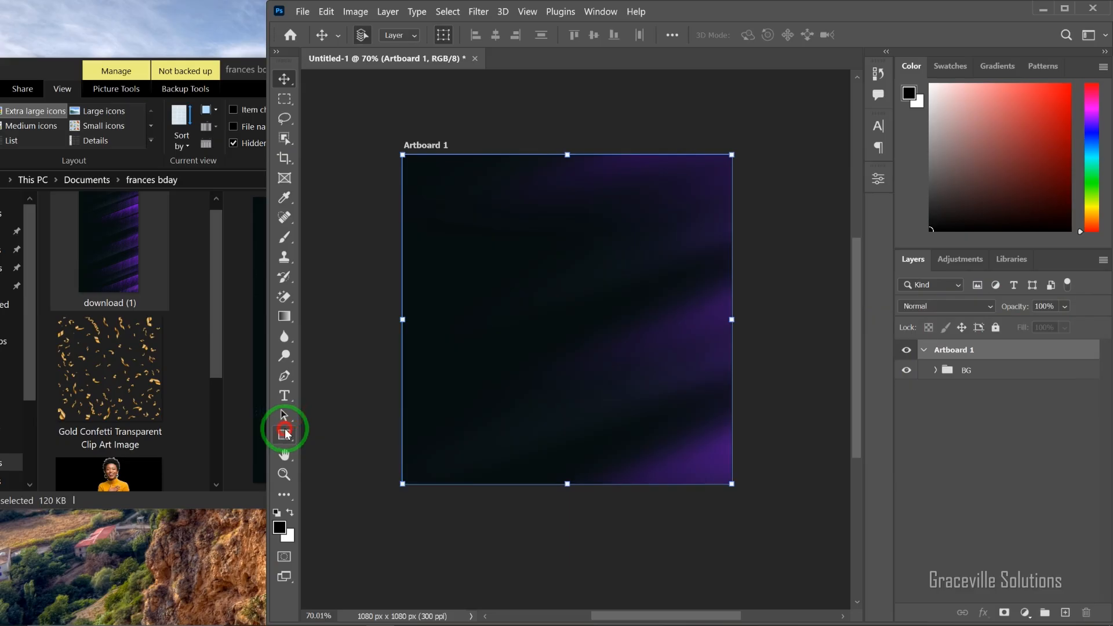
Step: Draw a tall rectangle about 112 by 524 px in the artboard's upper-left area and fill it with purple
right_click(286, 434)
left_click(347, 433)
left_click_drag(462, 207, 496, 367)
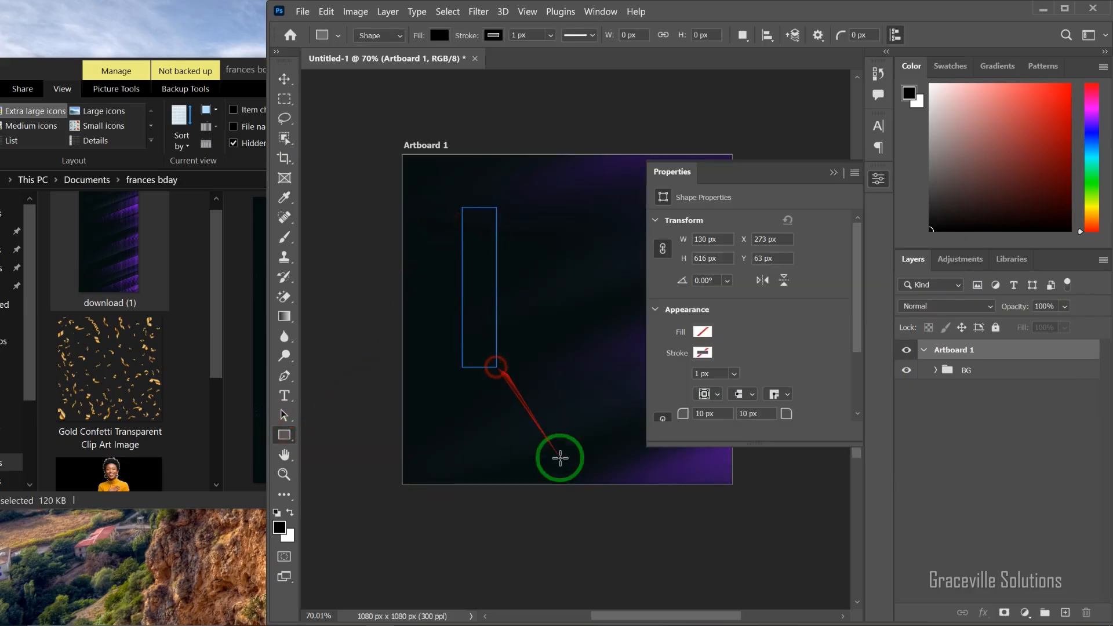
left_click(702, 333)
left_click(669, 409)
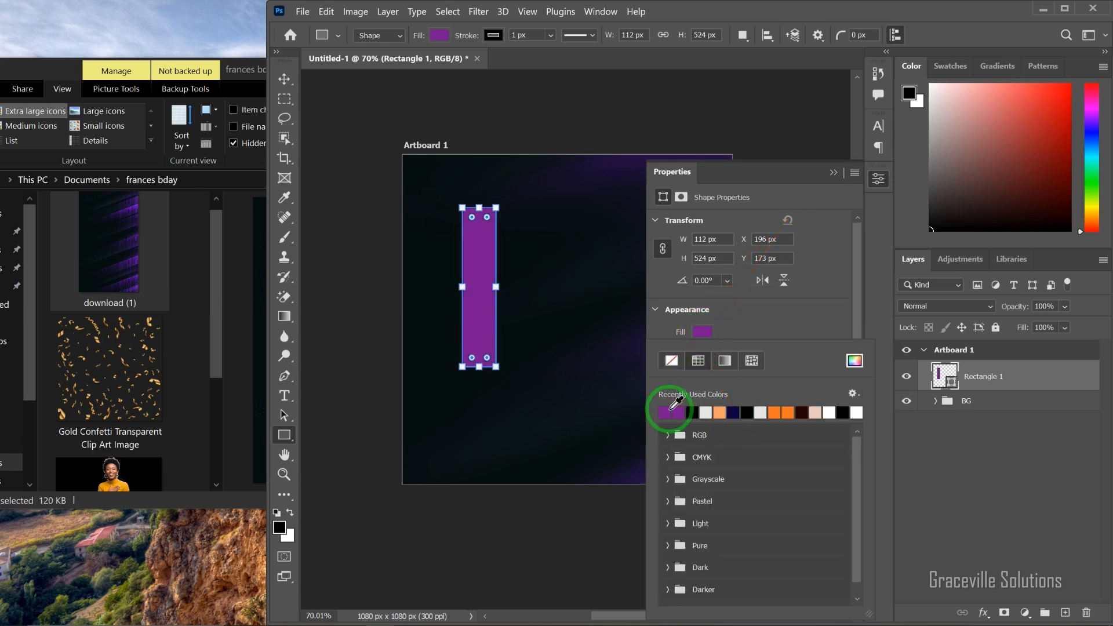
Step: Round the rectangle's corners slightly and duplicate it into a row of four side-by-side vertical bars with narrow gaps
scroll(749, 335, "down", 4)
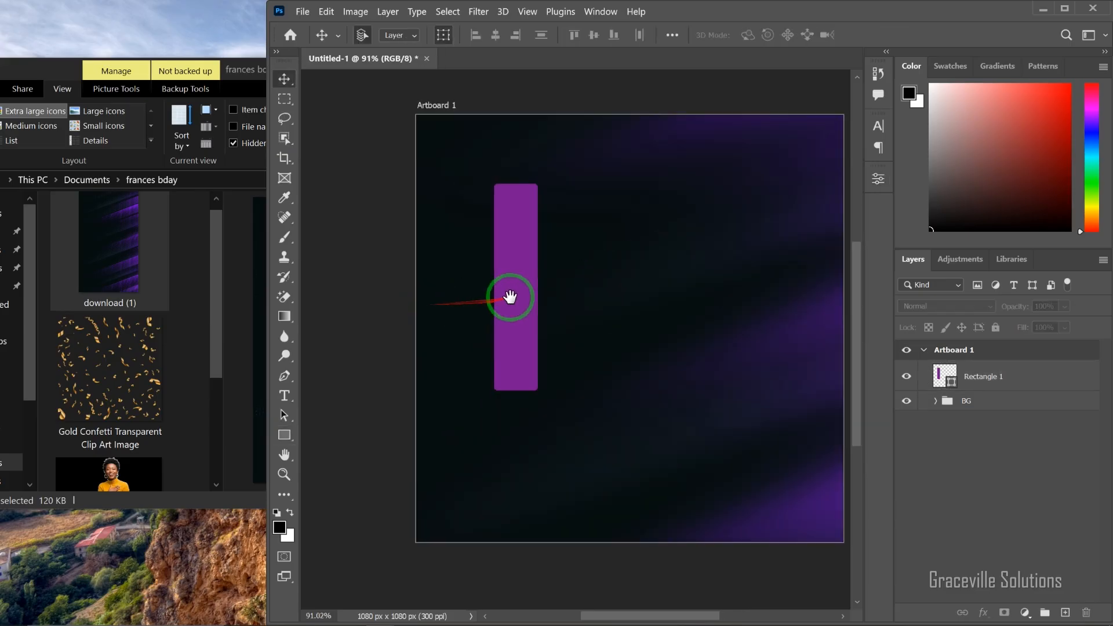
left_click_drag(520, 295, 418, 304)
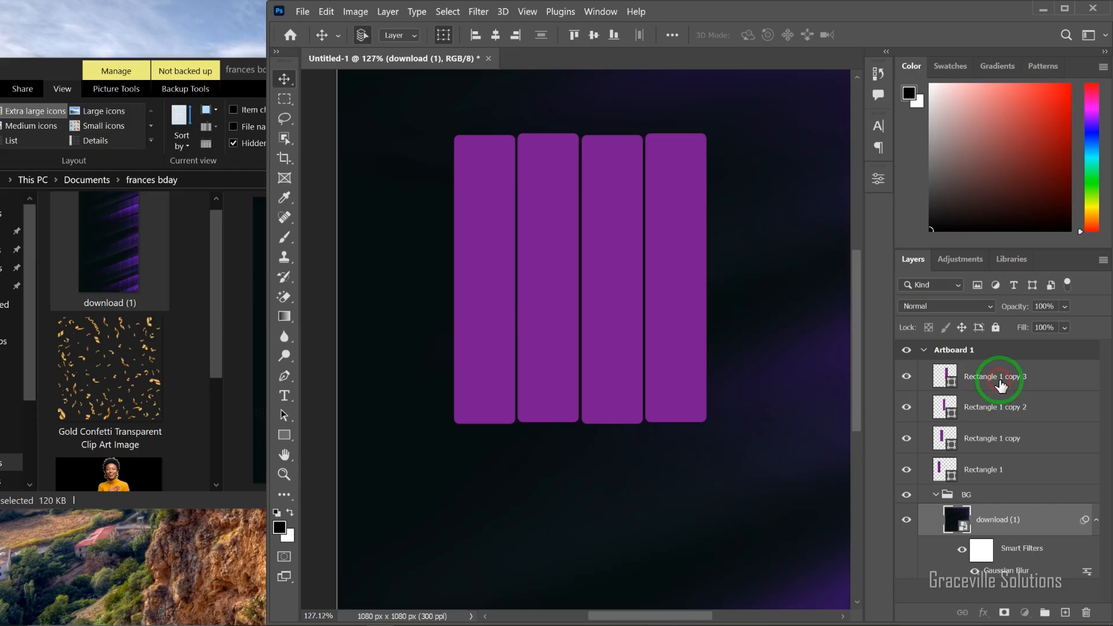
Step: Group the four rectangle layers and name the group RECTANGLE
left_click(1001, 384)
left_click(1014, 470, "shift")
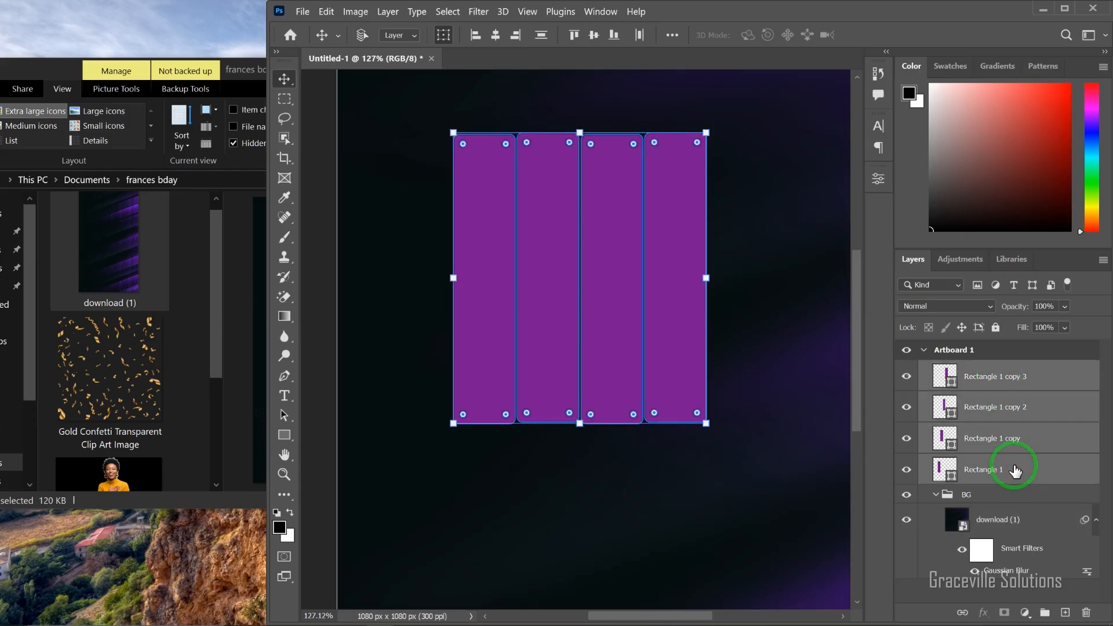
key("ctrl+g")
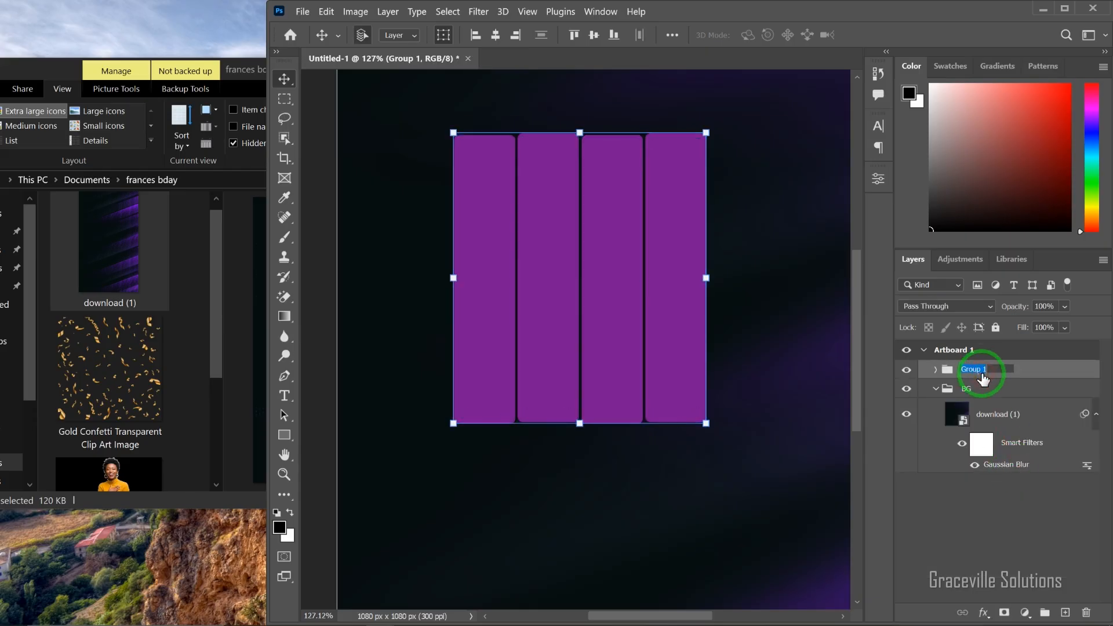
type("CTANGLE")
key("Return")
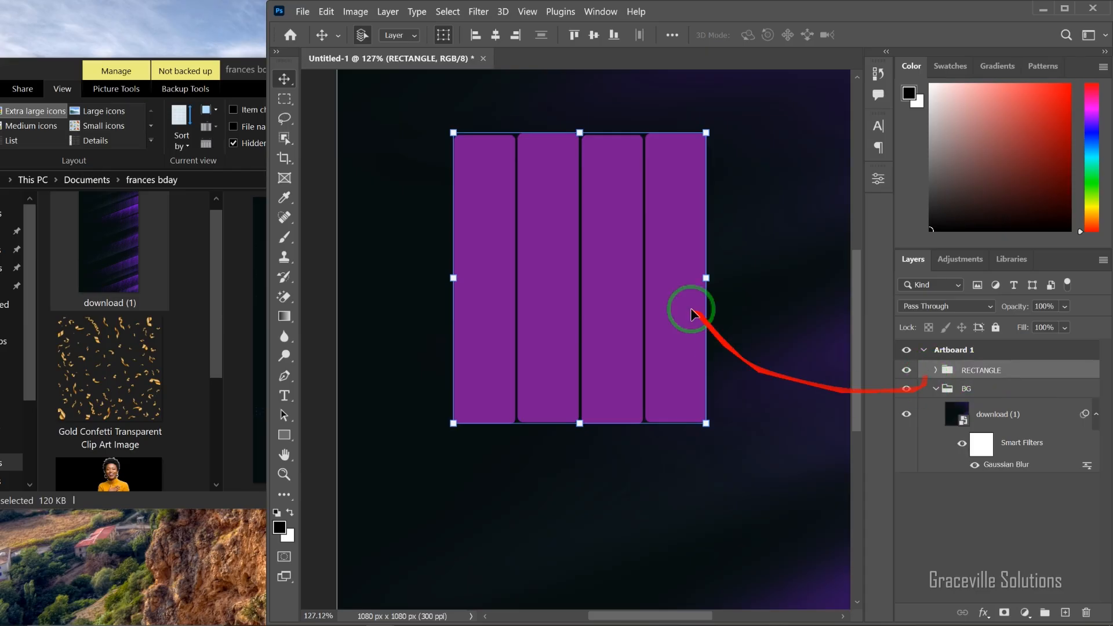
Step: Duplicate the RECTANGLE group and hide the upper copy
scroll(565, 369, "down", 3)
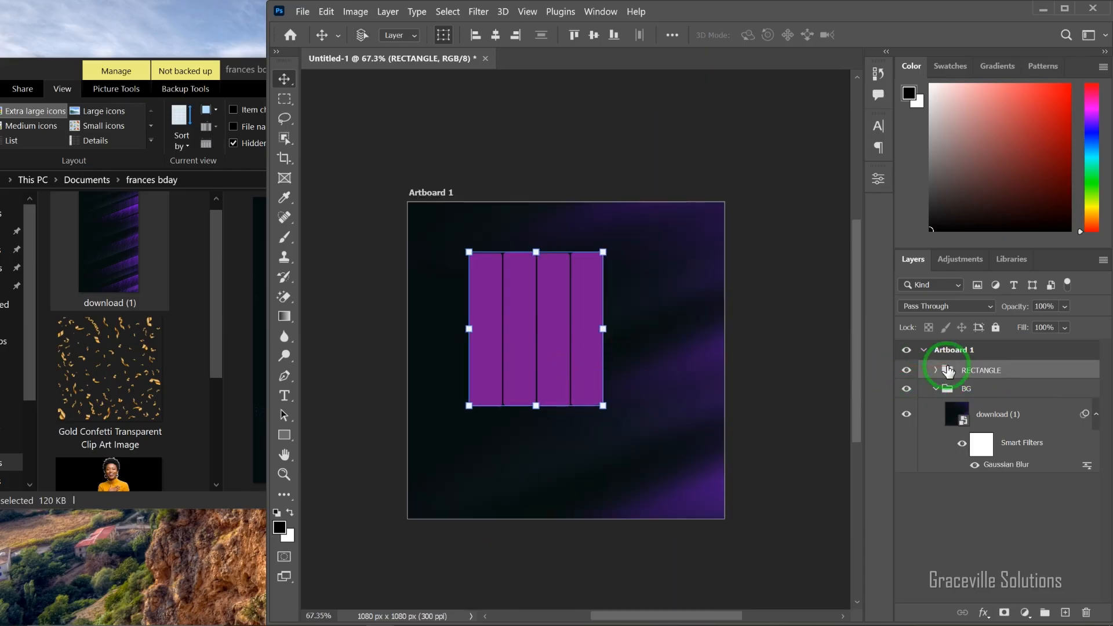
key("ctrl+j")
left_click(907, 370)
Step: Convert the visible lower RECTANGLE group to a smart object
right_click(1019, 396)
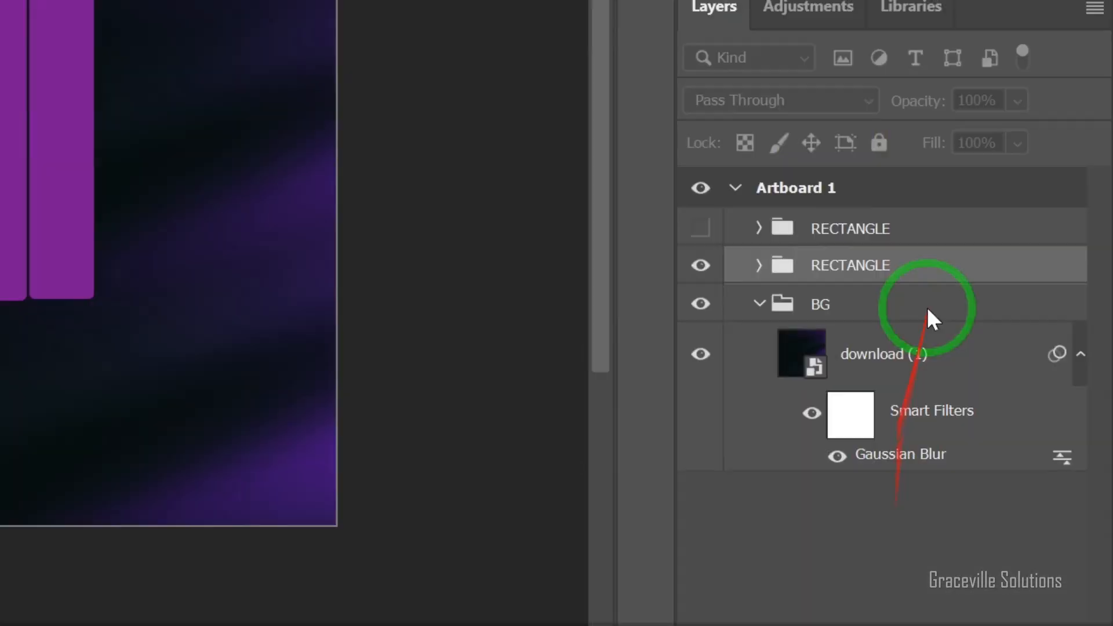
right_click(927, 310)
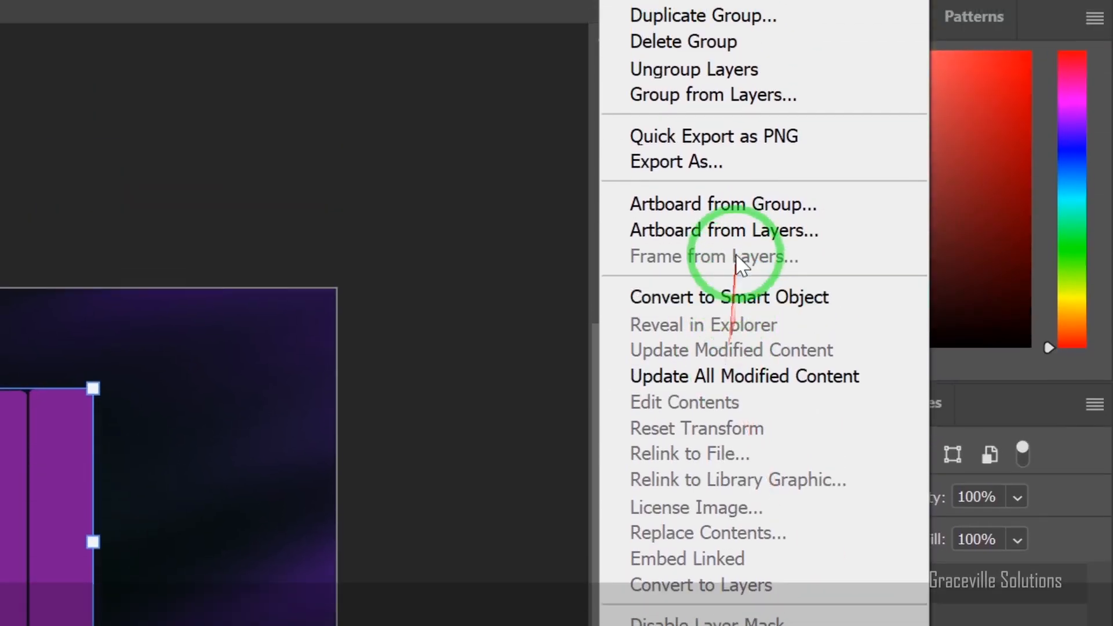
left_click(746, 316)
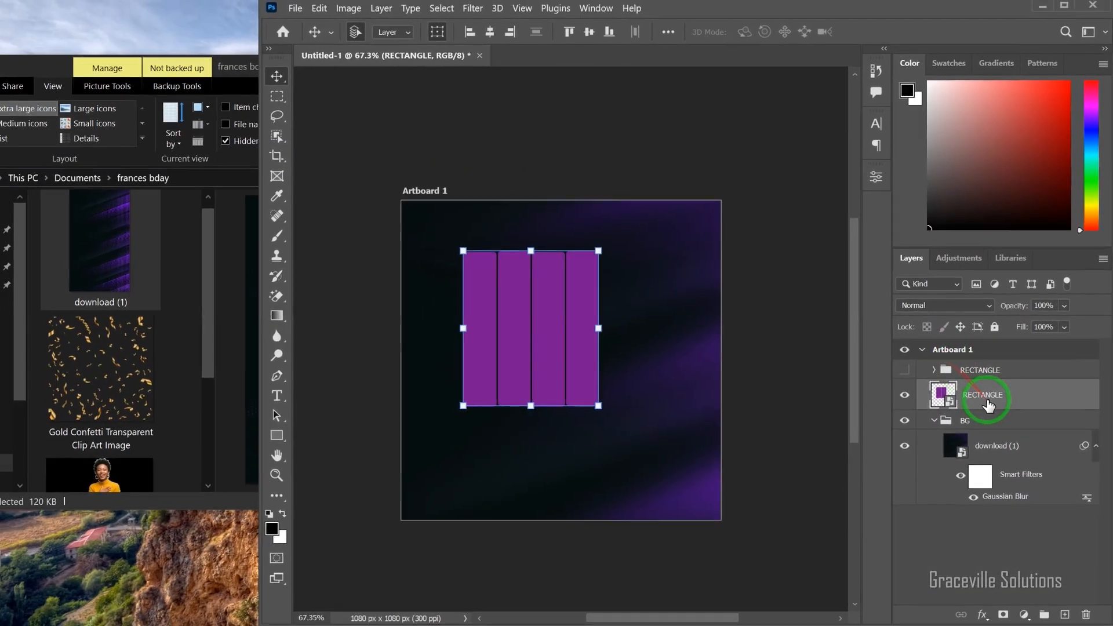
Step: Add a Stroke layer style to the RECTANGLE smart object and change its colour to near-white
right_click(988, 405)
left_click(830, 23)
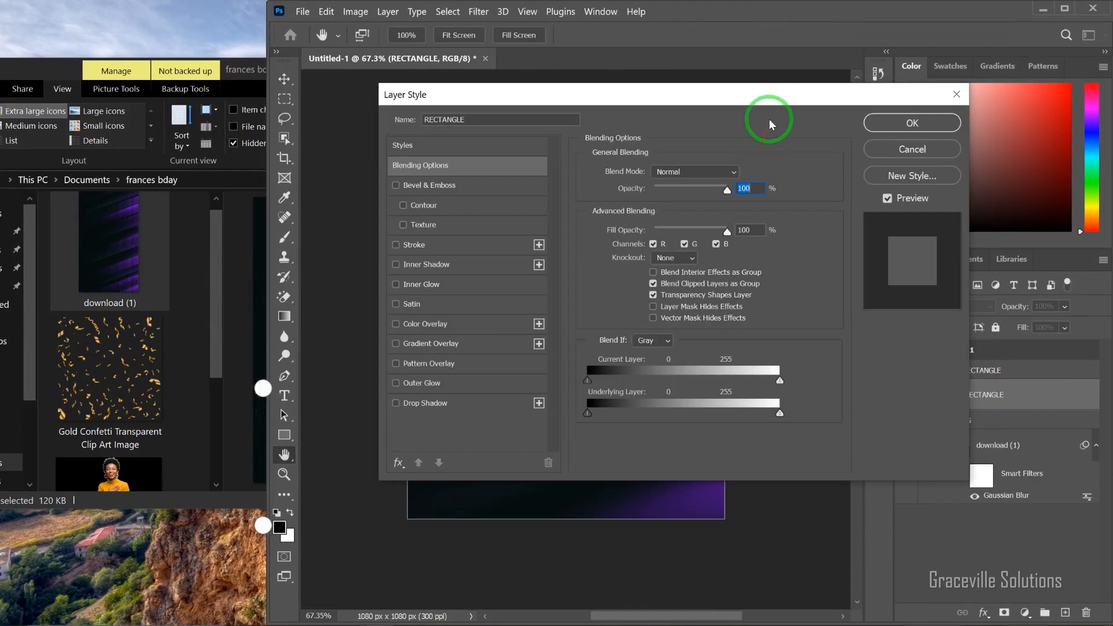
left_click_drag(766, 105, 1089, 27)
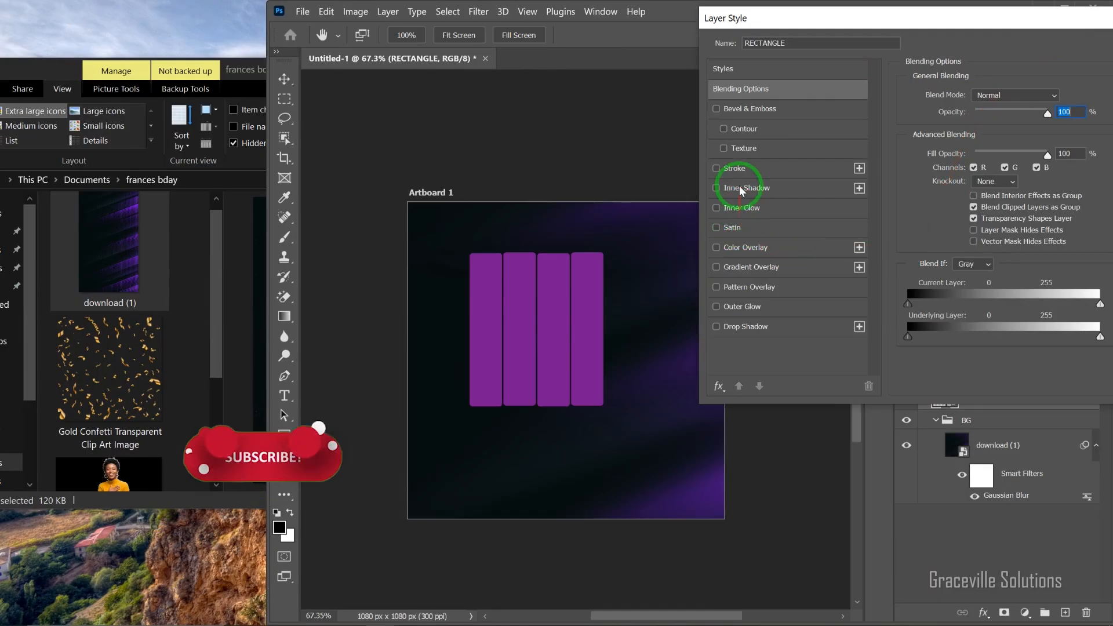
left_click(734, 168)
left_click(940, 206)
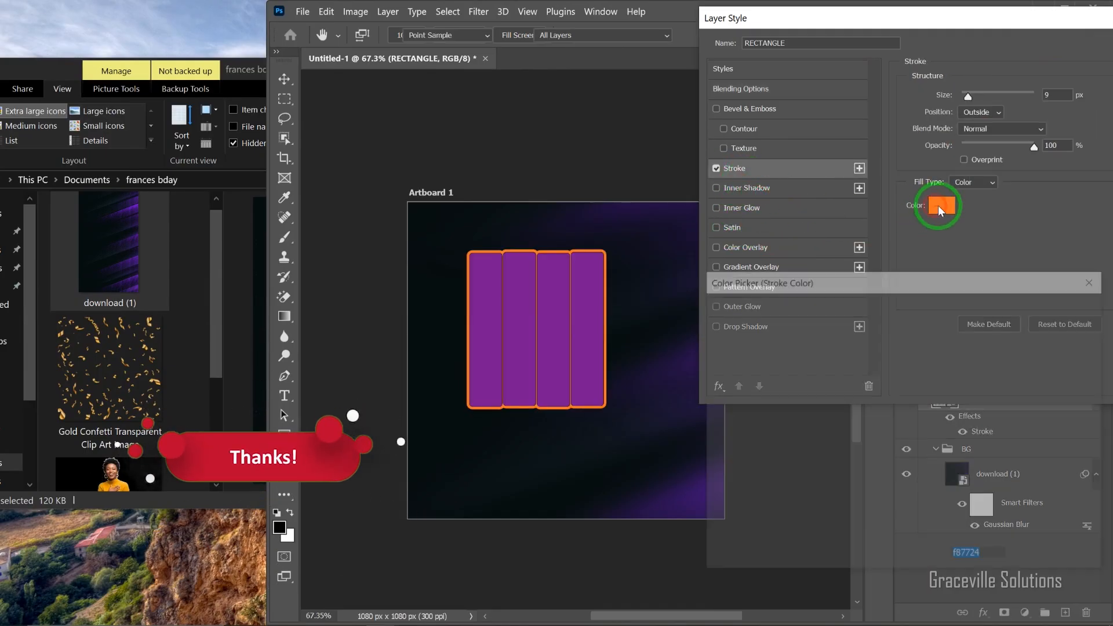
left_click_drag(734, 323, 715, 318)
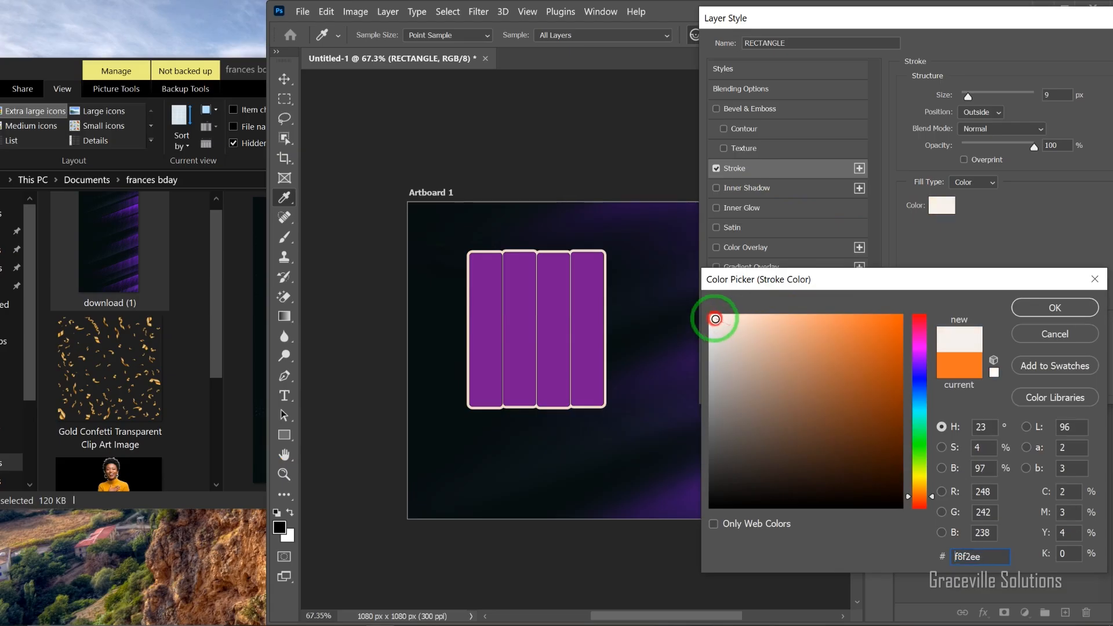
left_click(1041, 307)
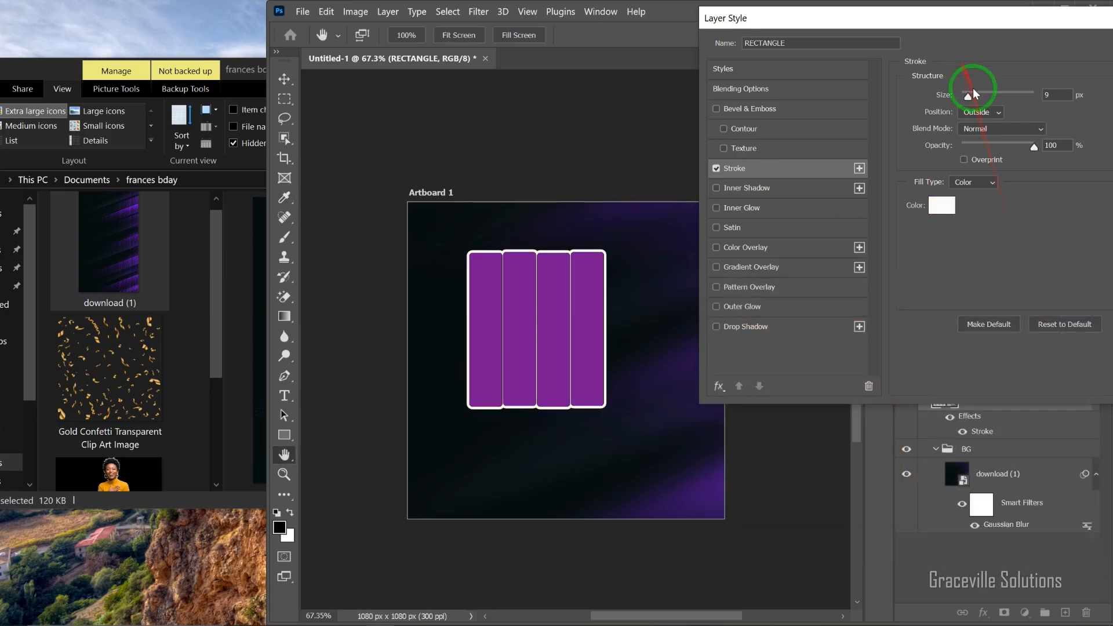
Step: Set the stroke position to Inside, make the stroke thinner and apply the layer style
left_click(991, 137)
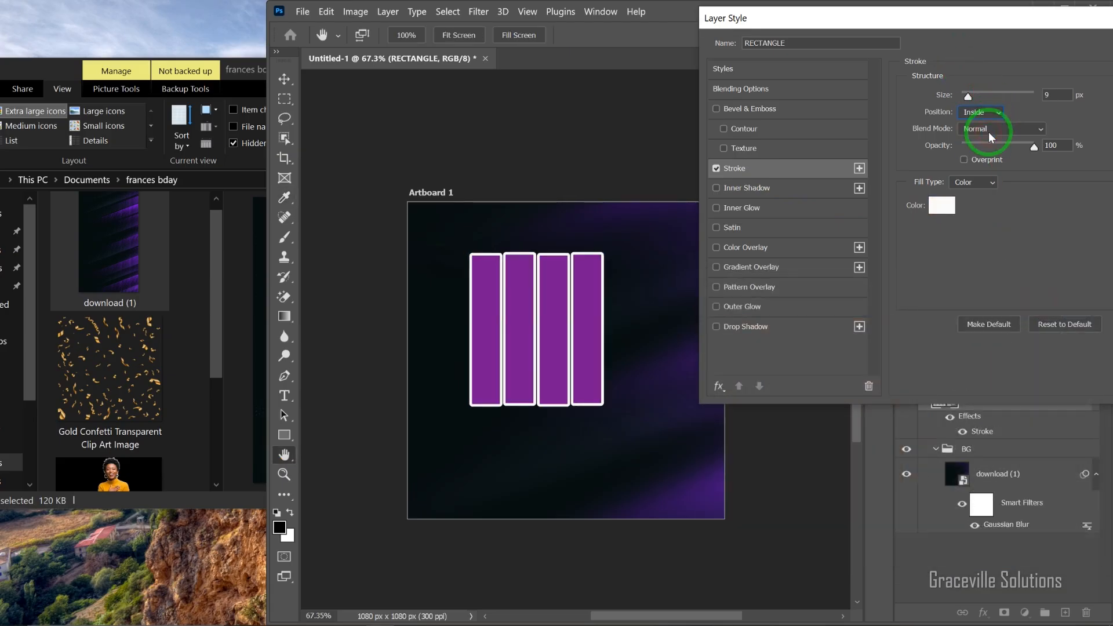
left_click_drag(968, 102, 966, 100)
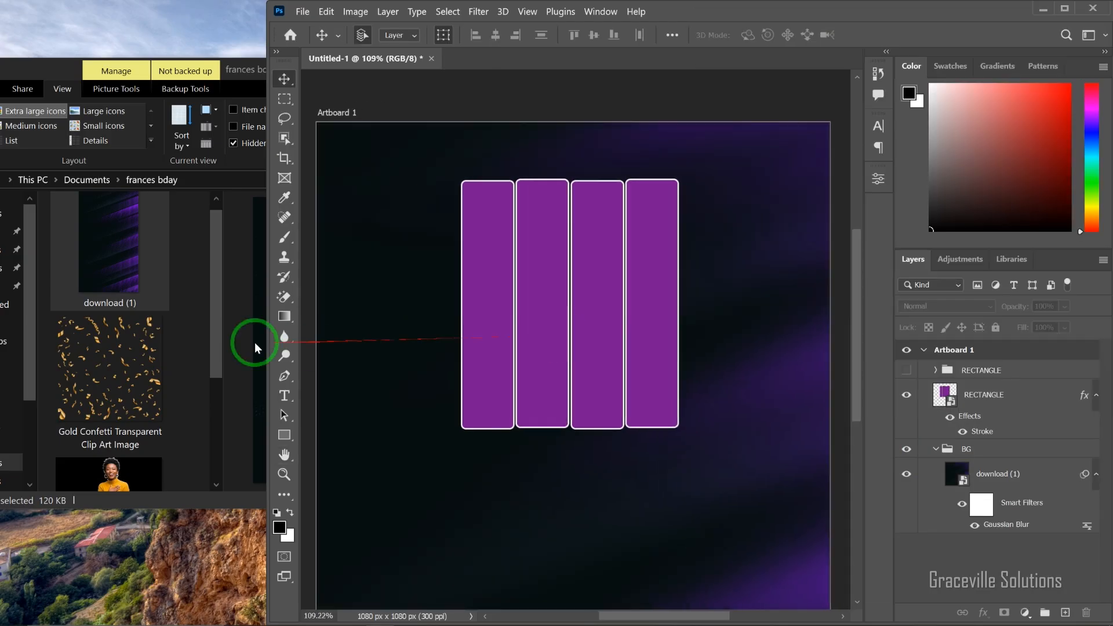
Step: Place the Luaghing lady image over the purple bars and put its layer directly above the RECTANGLE smart object
left_click_drag(212, 323, 220, 392)
left_click_drag(115, 319, 591, 308)
left_click_drag(596, 266, 592, 191)
left_click(945, 374)
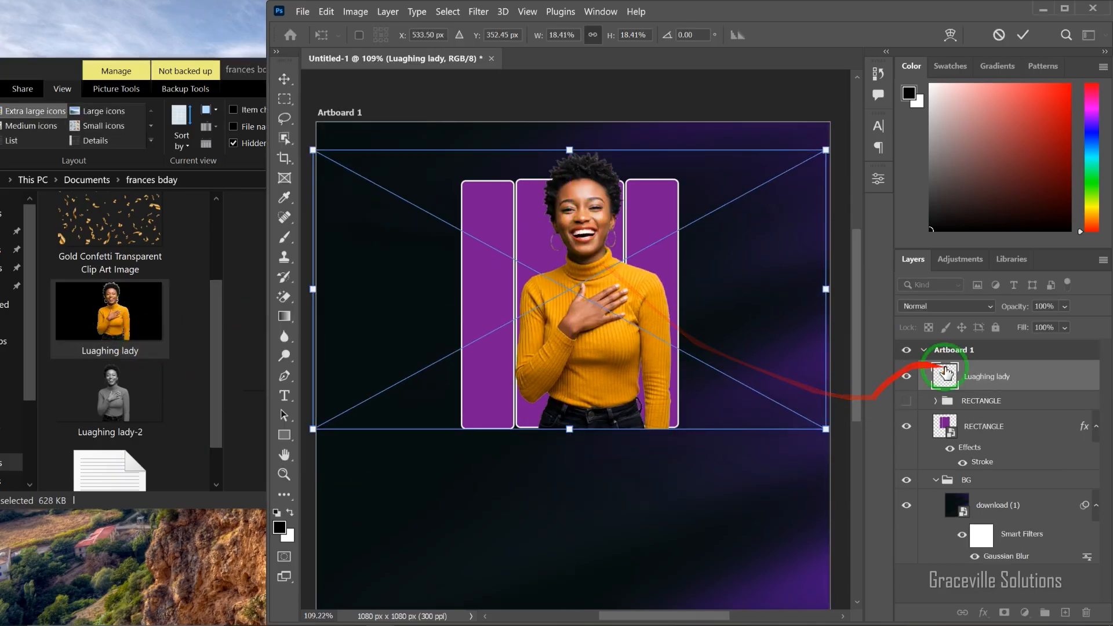
left_click_drag(1005, 380, 1016, 409)
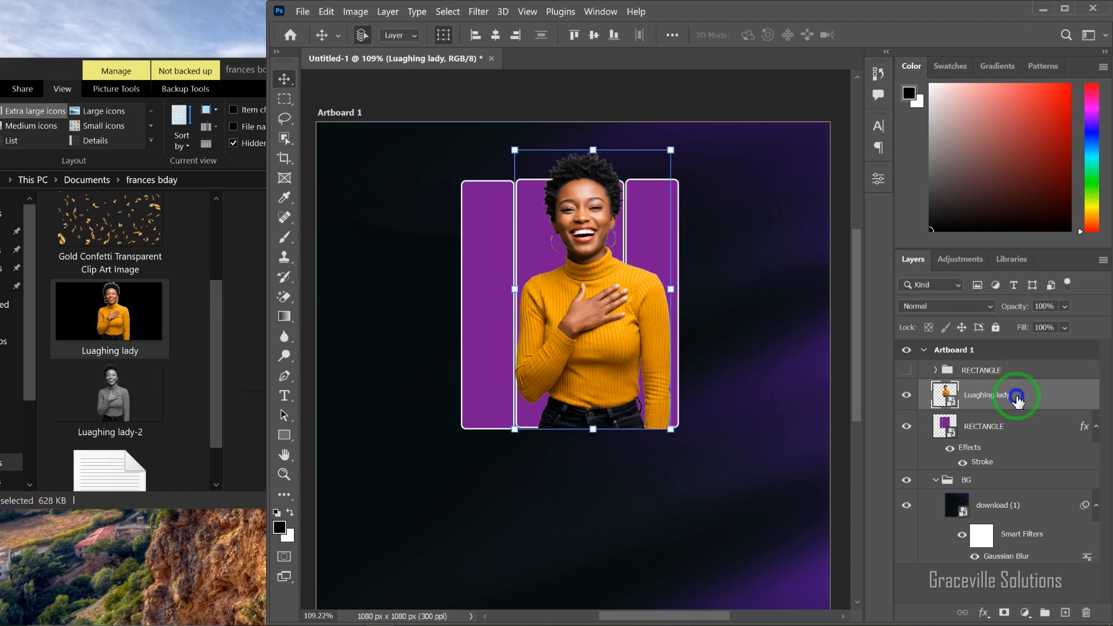
Step: Clip the Luaghing lady layer to the RECTANGLE smart object, then centre and enlarge the woman within the bars
right_click(1017, 400)
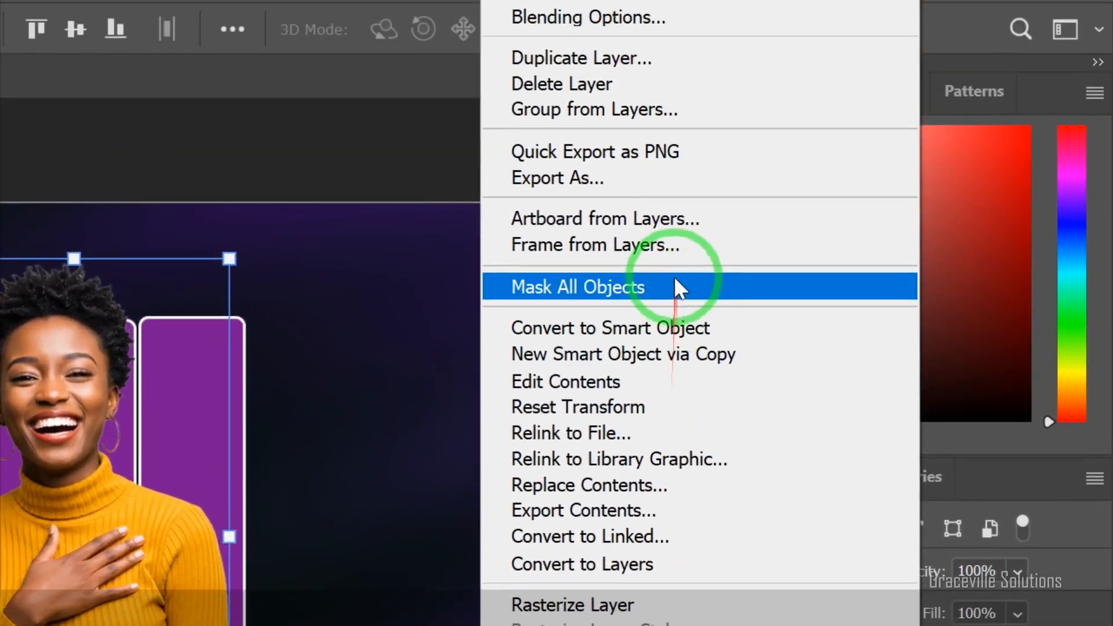
left_click(618, 327)
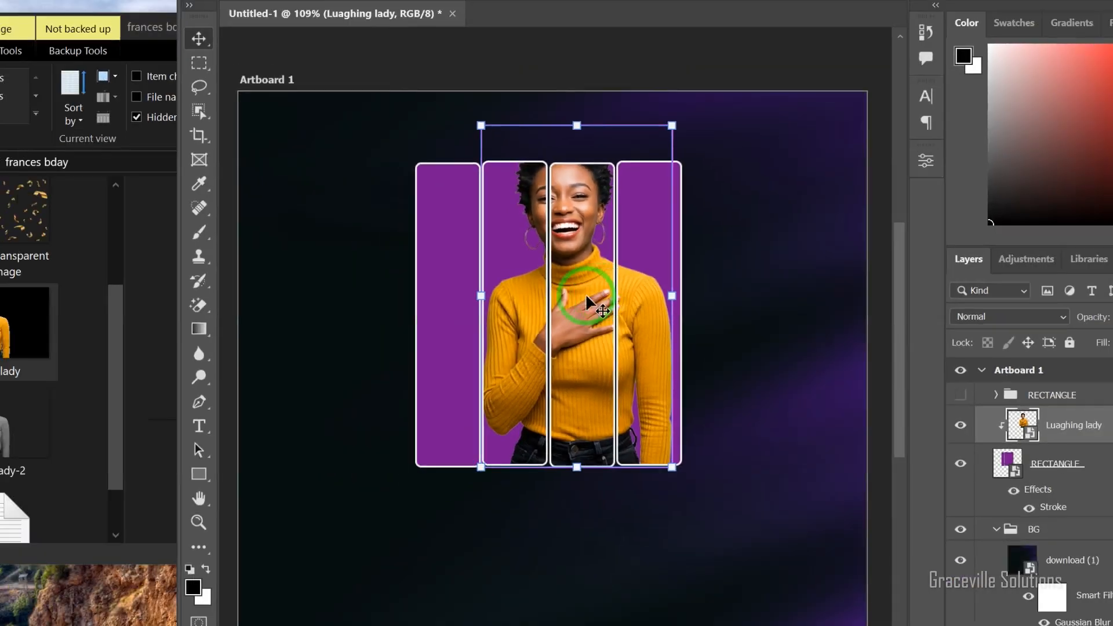
left_click_drag(599, 266, 583, 283)
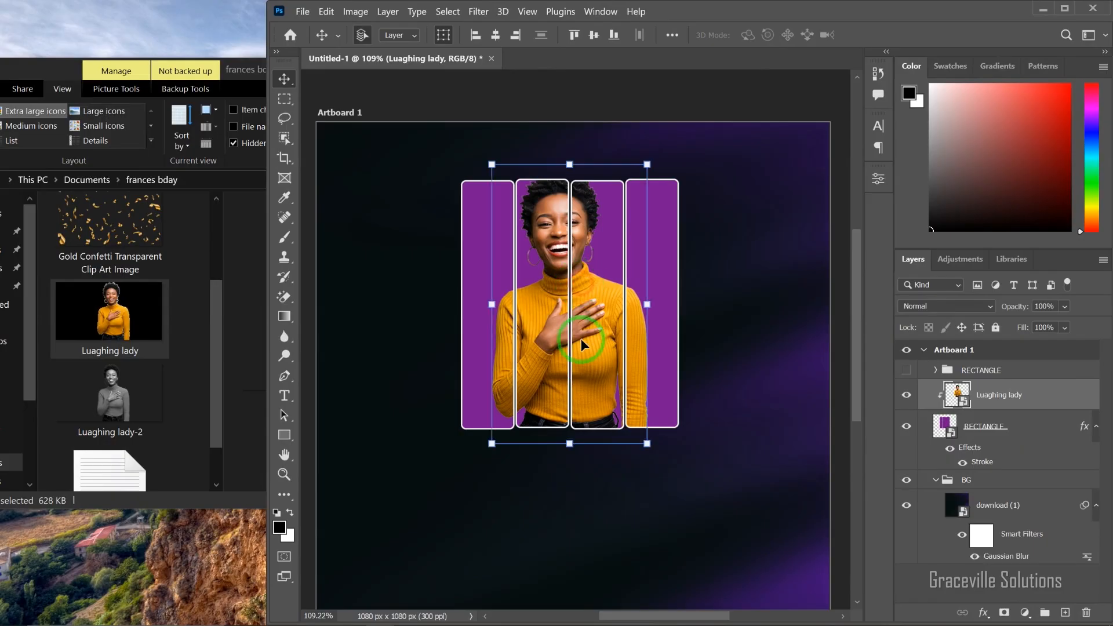
left_click_drag(572, 440, 588, 497)
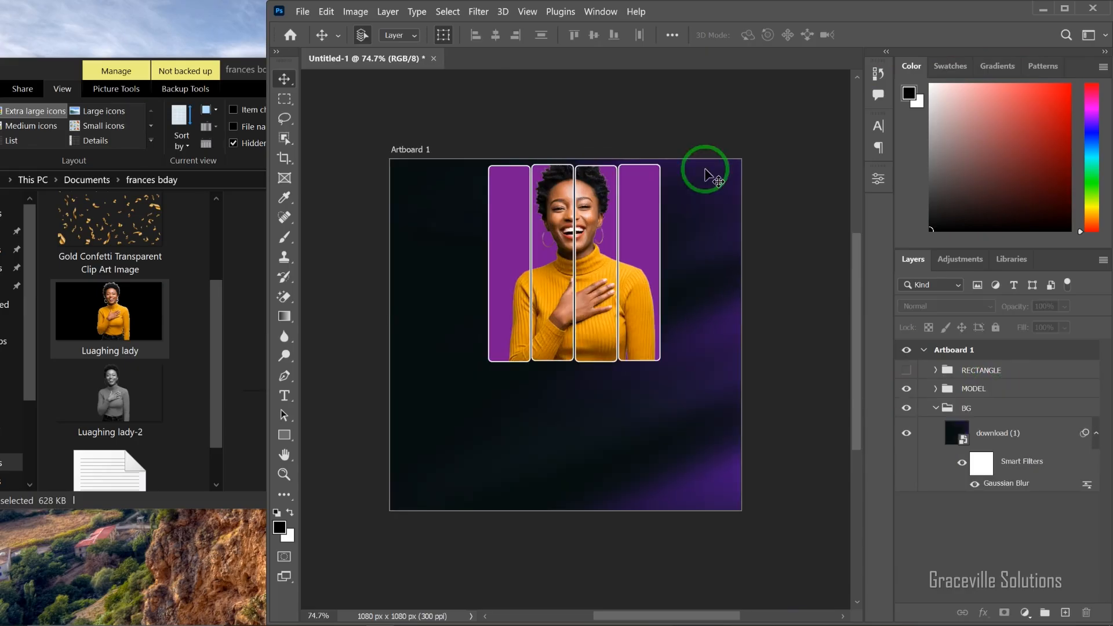
Step: Place the grayscale Luaghing lady-2 image, enlarged, along the artboard's left side behind the bars
mouse_move(214, 357)
left_mouse_down()
mouse_move(214, 336)
mouse_move(211, 367)
left_mouse_up()
left_click_drag(111, 363, 484, 409)
left_click_drag(611, 430, 443, 294)
Step: Lower the opacity of the Luaghing lady-2 layer in the BG group to 27%
left_click(1011, 438)
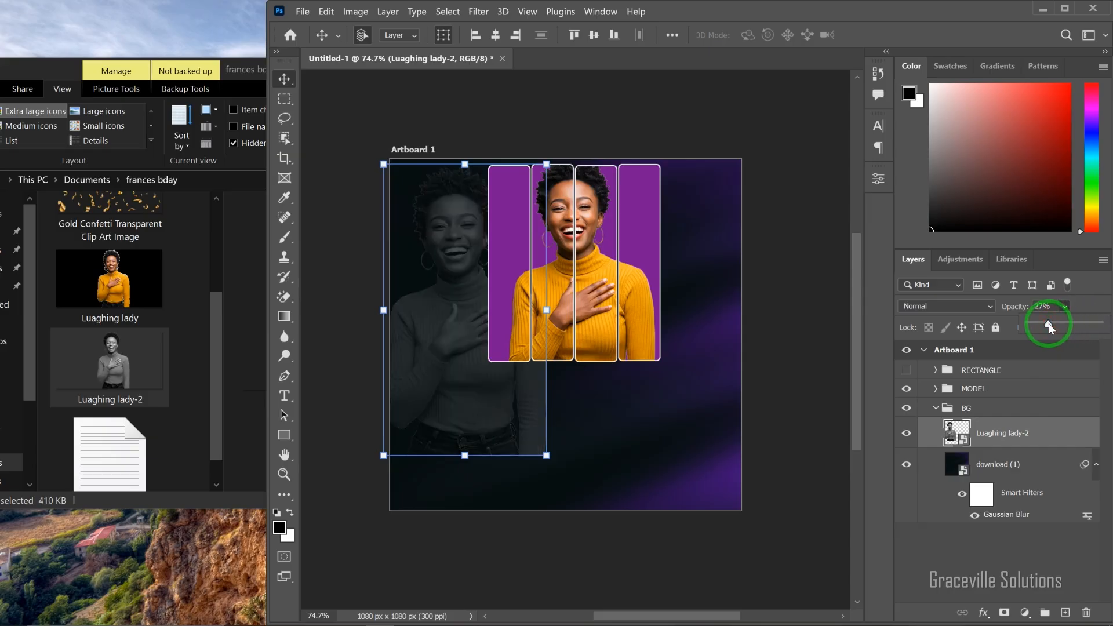
left_click(783, 306)
Step: Add a layer mask to the Luaghing lady-2 layer and rasterize its smart object for painting with the Brush tool
scroll(445, 316, "up", 4)
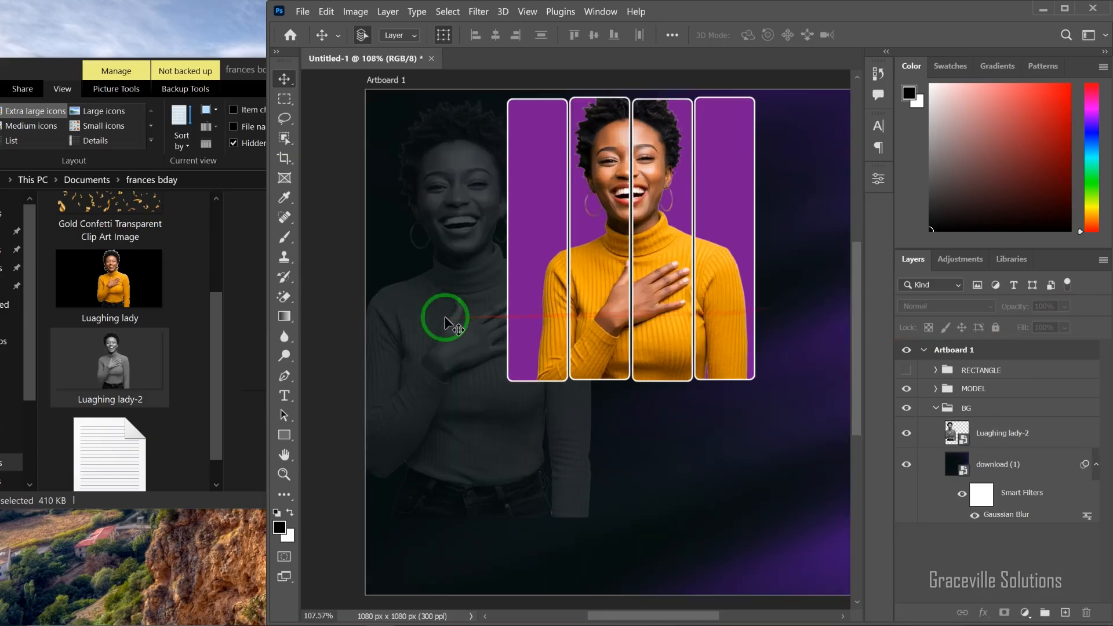
left_click_drag(550, 321, 496, 364)
scroll(497, 364, "down", 3)
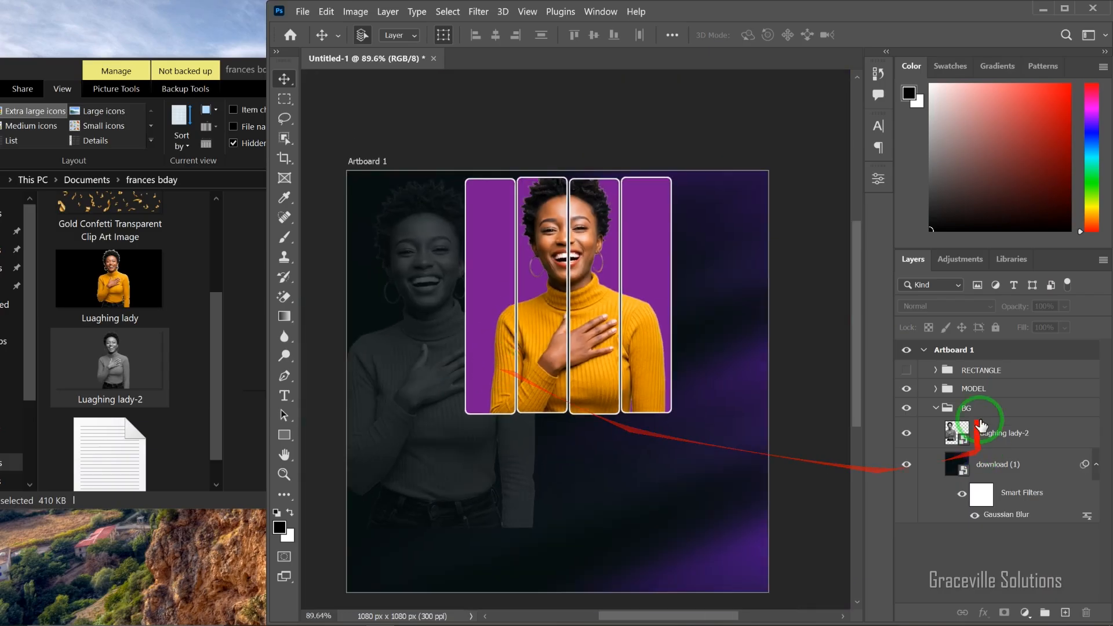
left_click(992, 409)
left_click(1014, 439)
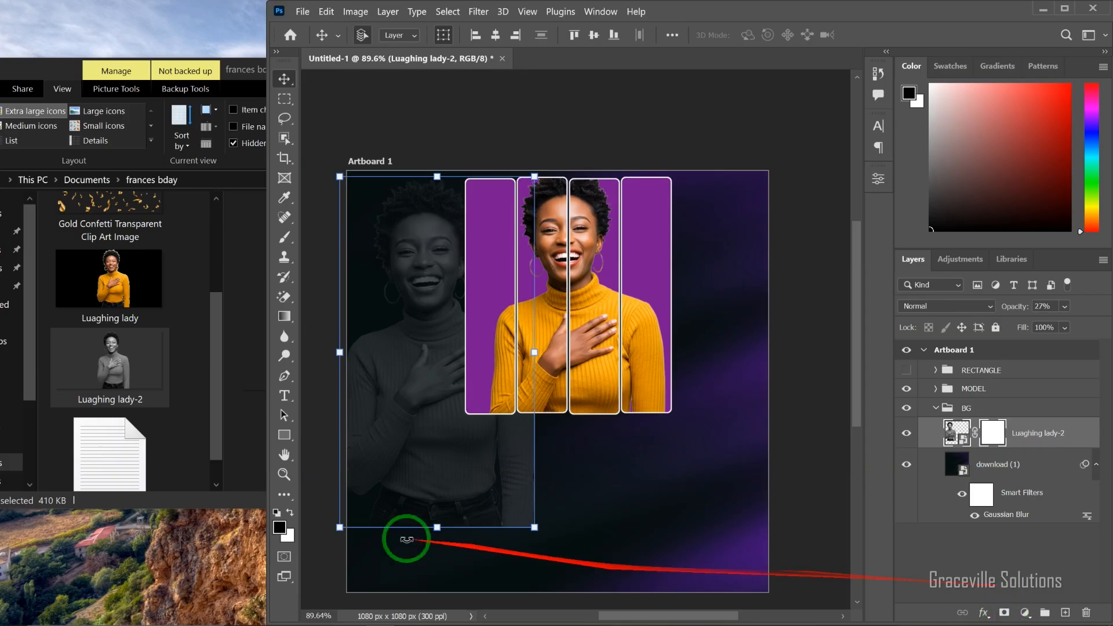
key("b")
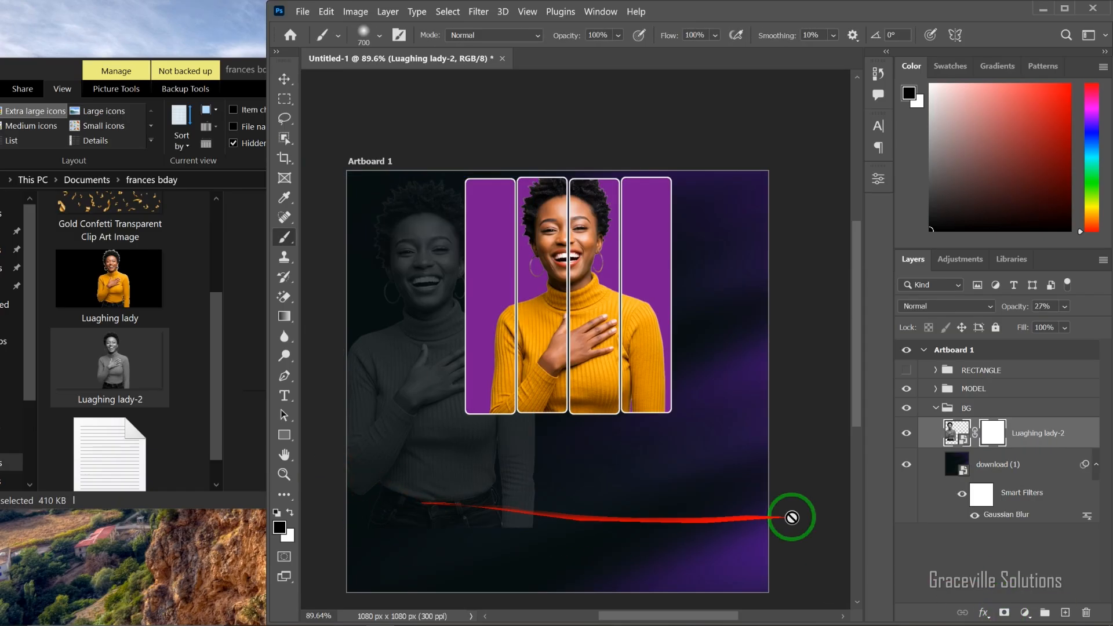
left_click(447, 380)
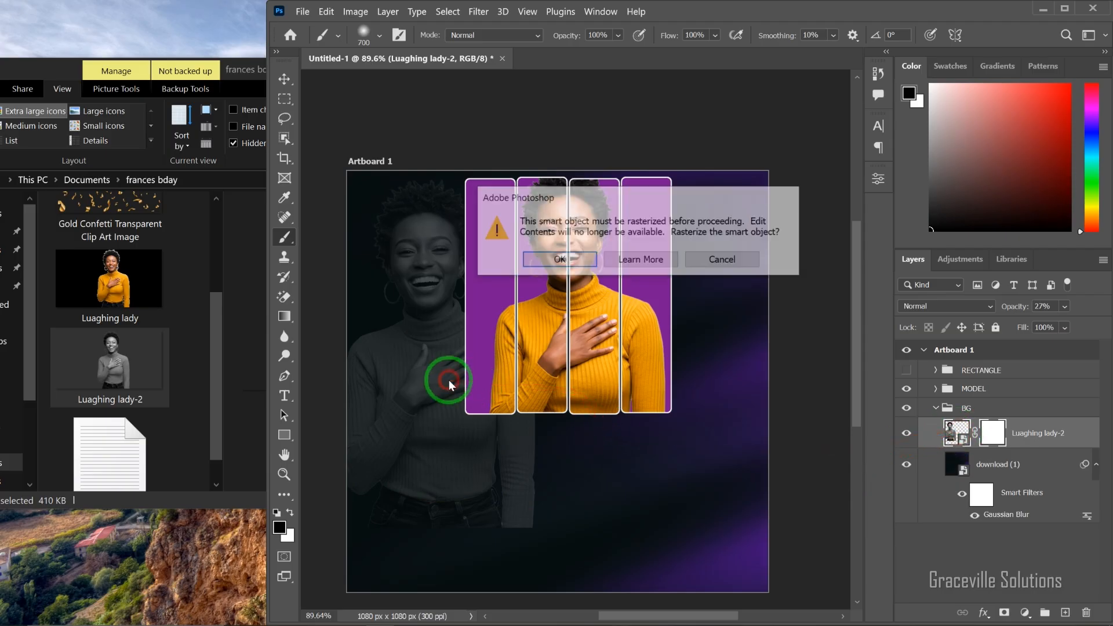
left_click(583, 259)
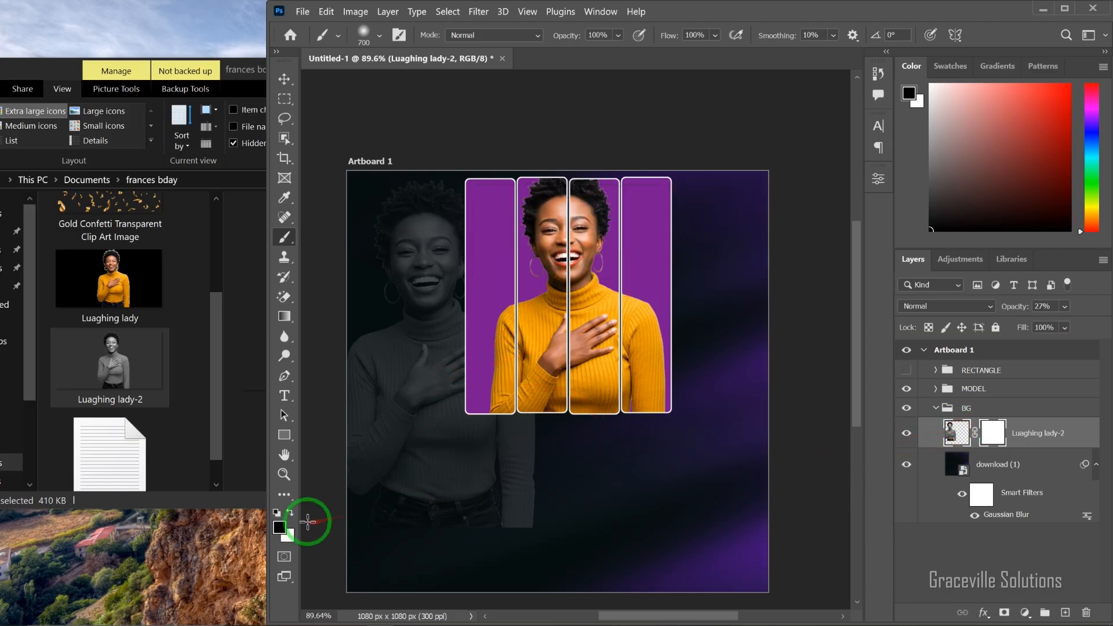
Step: Paint over the lower part of the grayscale woman with a soft 700 px black brush to fade her into the background
mouse_move(307, 521)
left_mouse_down()
mouse_move(474, 511)
mouse_move(483, 524)
mouse_move(418, 530)
mouse_move(540, 544)
mouse_move(387, 533)
mouse_move(531, 567)
mouse_move(400, 570)
mouse_move(362, 536)
mouse_move(426, 540)
left_mouse_up()
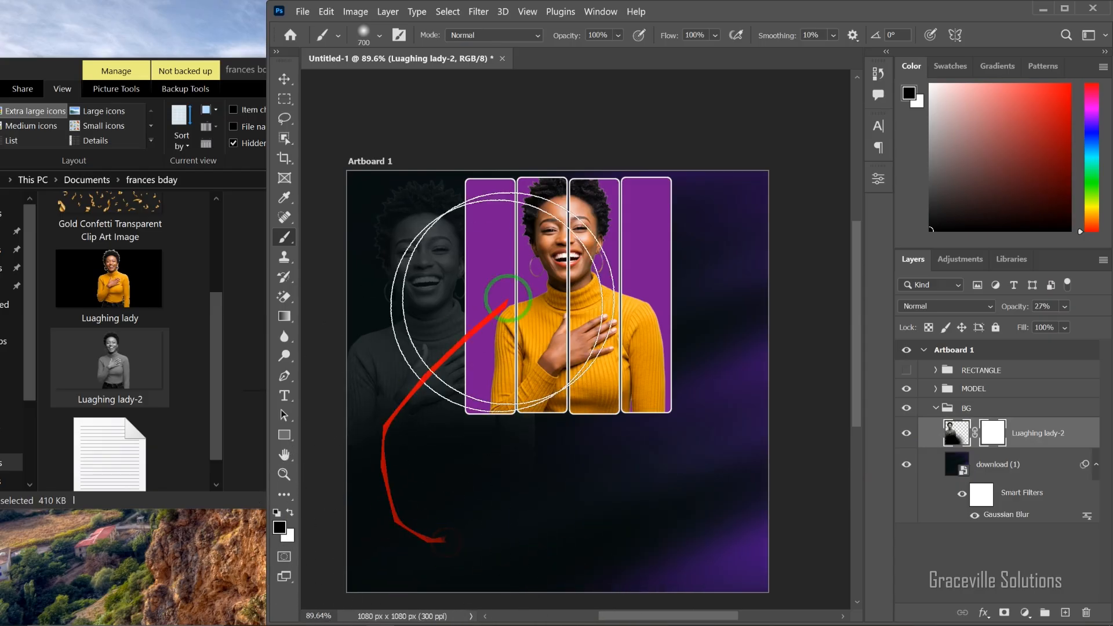
key("v")
left_click(721, 131)
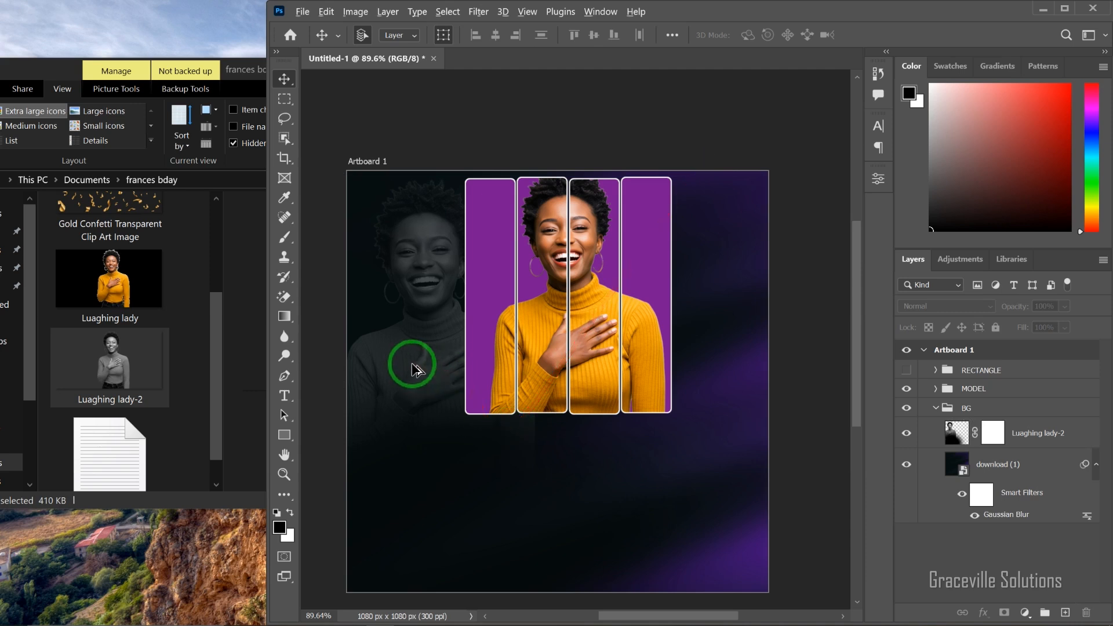
Step: Duplicate the faded grayscale woman from the artboard's left side onto its right side, behind the bars
left_click_drag(413, 369, 713, 365)
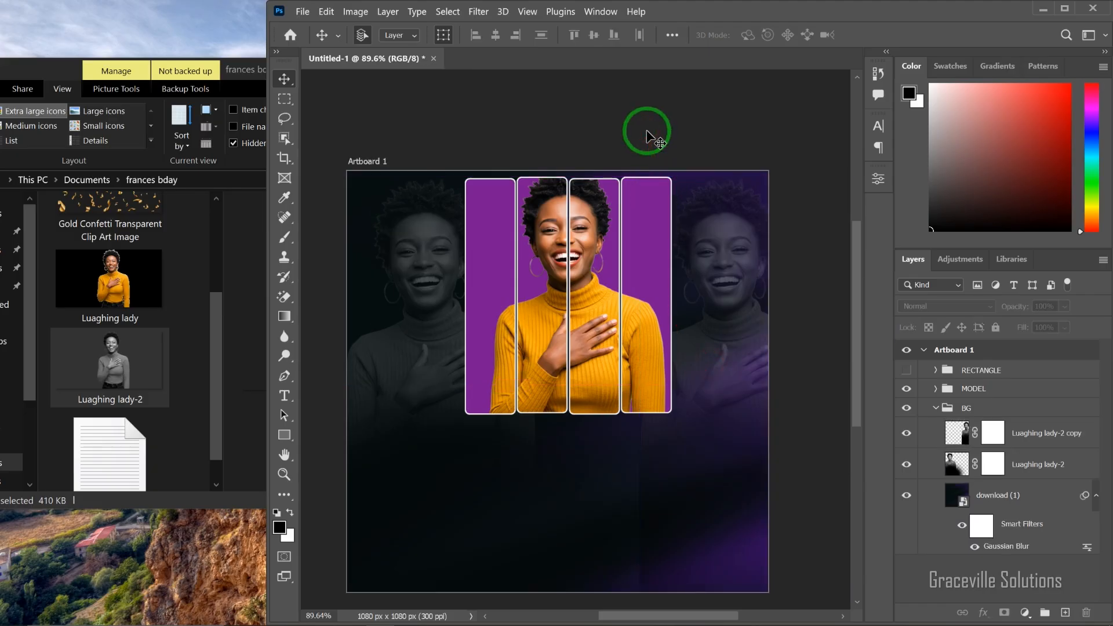
scroll(531, 250, "up", 3)
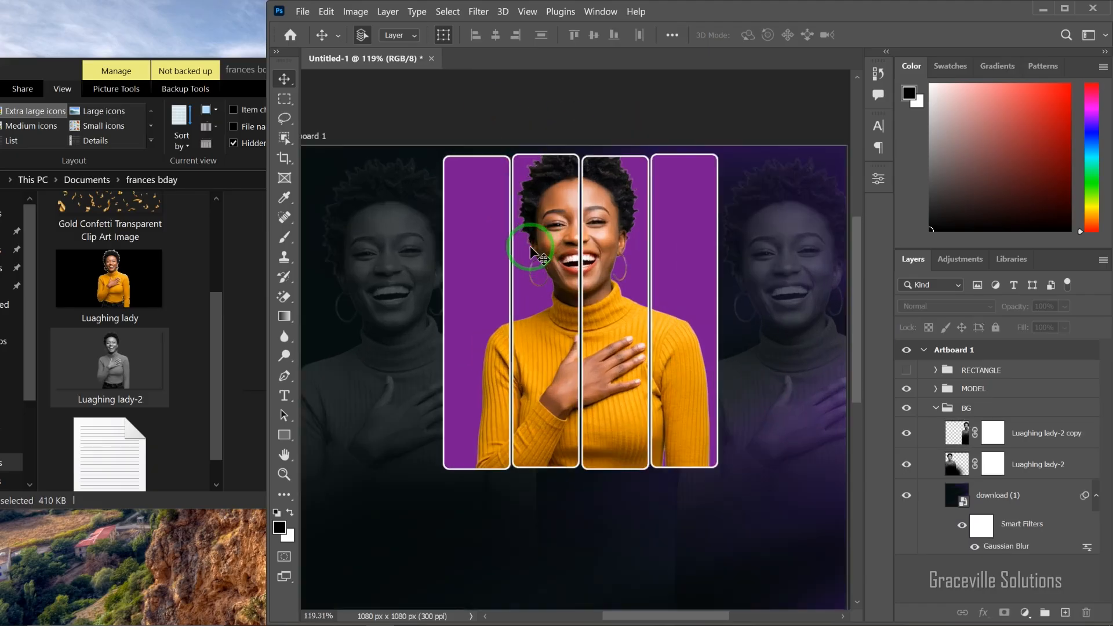
scroll(531, 249, "down", 3)
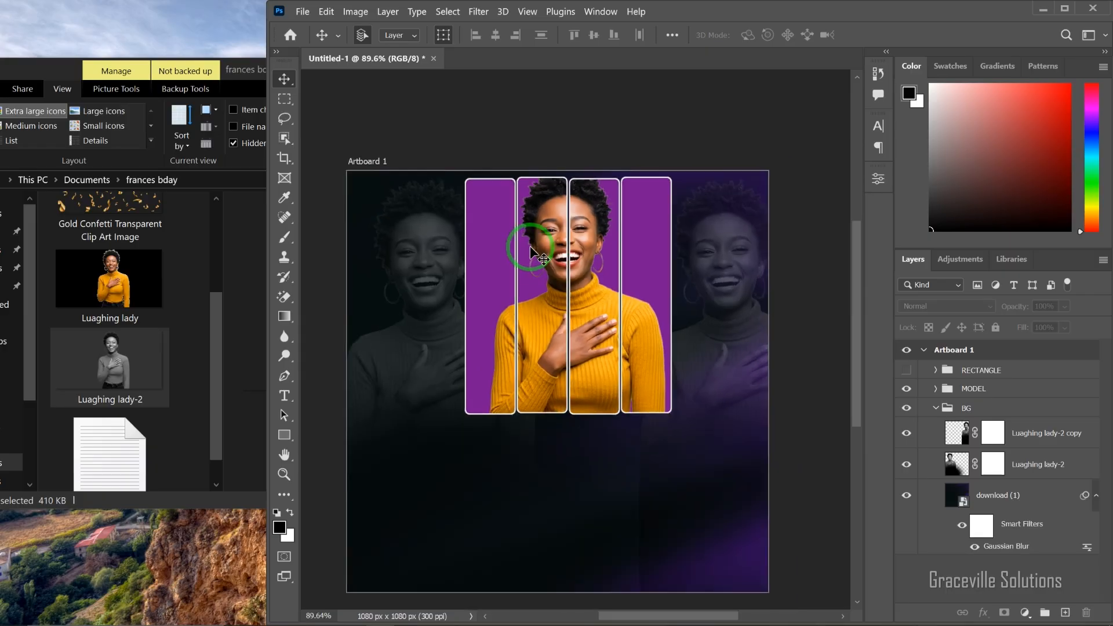
scroll(545, 331, "up", 3)
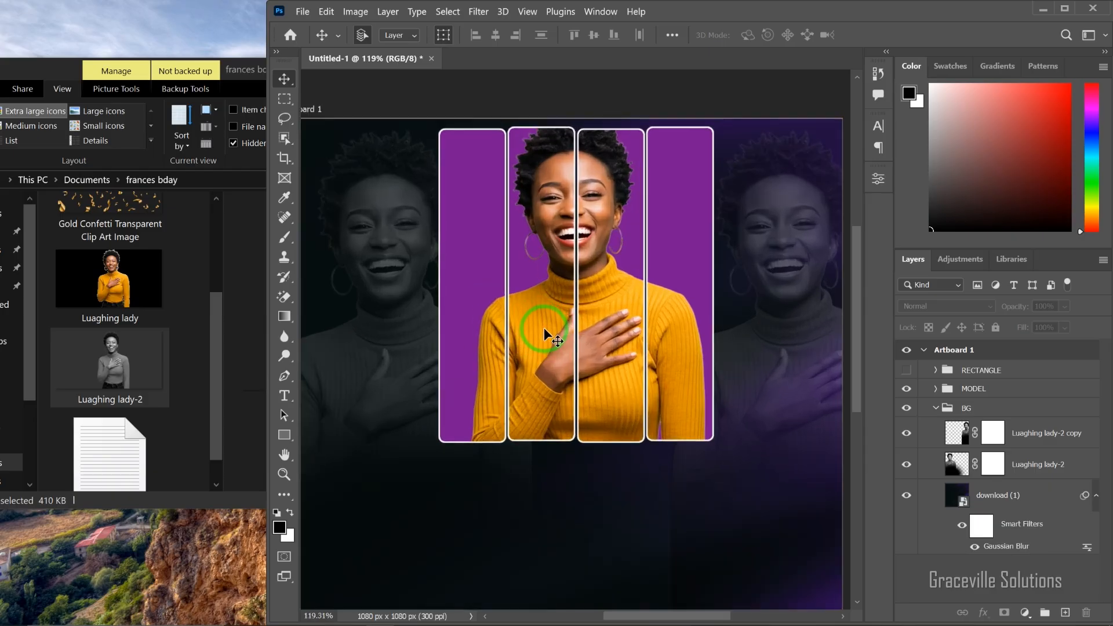
scroll(544, 328, "down", 3)
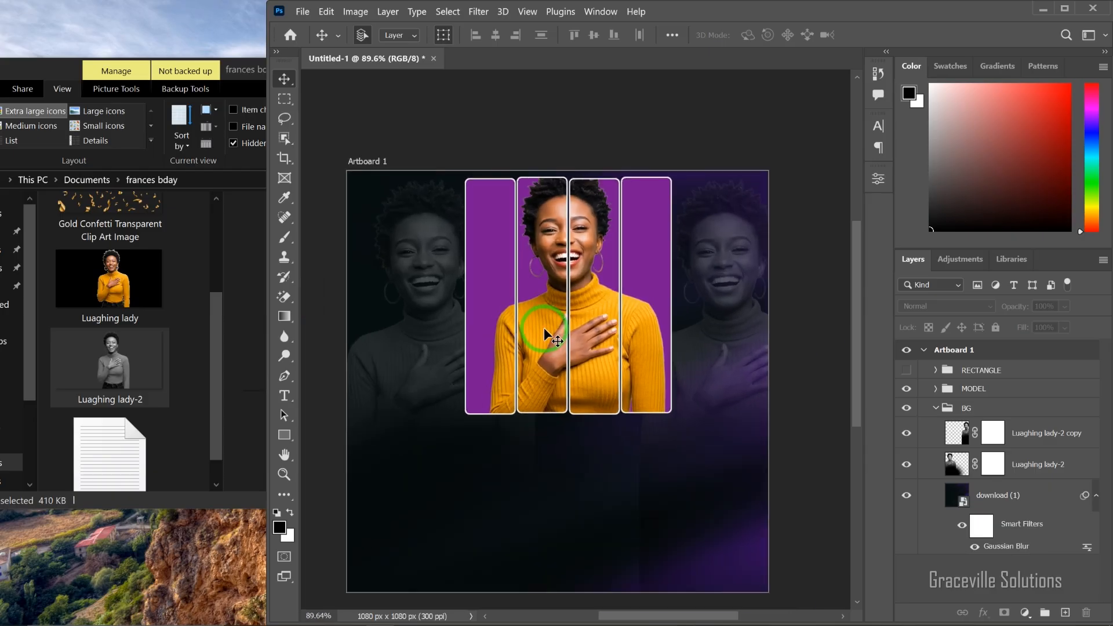
Step: Add a new empty layer directly above the Luaghing lady-2 layer in the BG group
left_click(1052, 466)
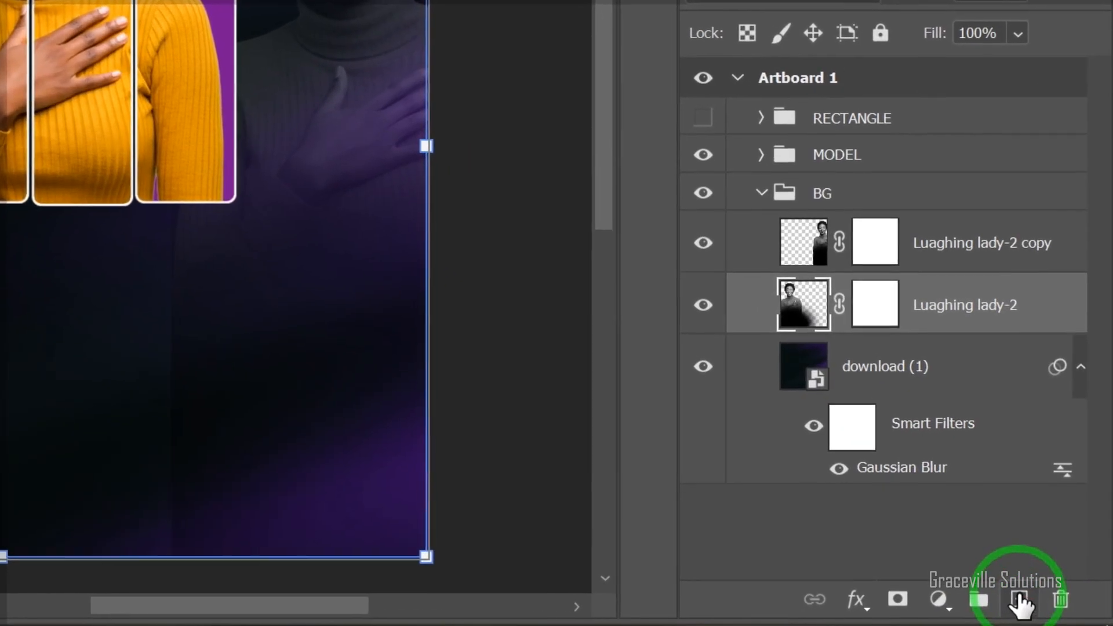
left_click(1066, 612)
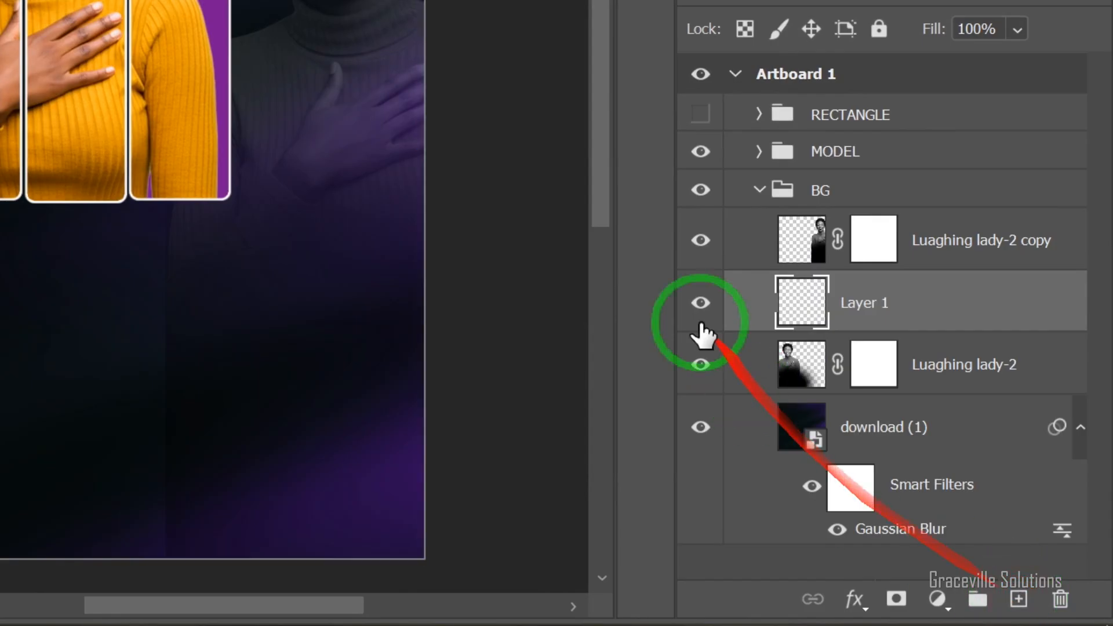
left_click(700, 364)
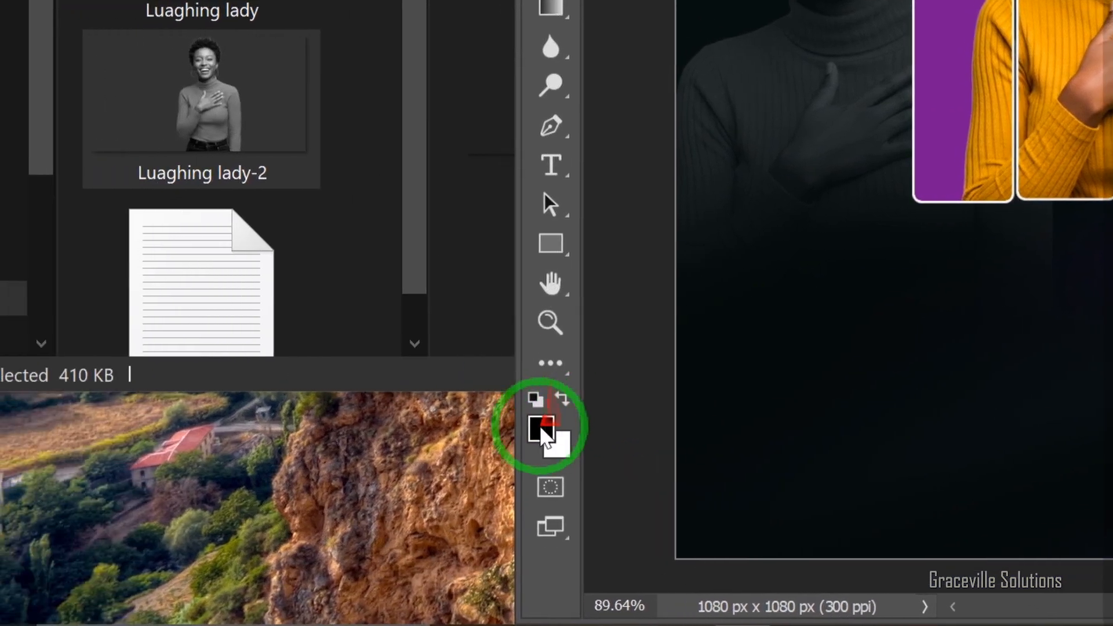
Step: Sample the orange of the woman's sweater and lighten it to H 37, S 56, B 98 as the foreground color
left_click(544, 432)
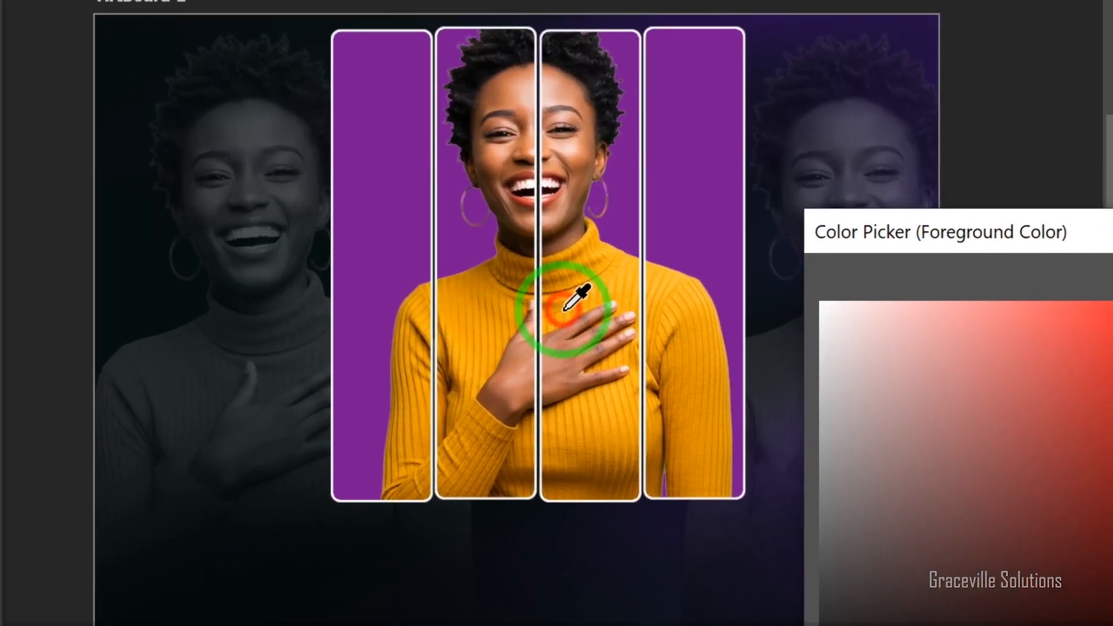
left_click(561, 307)
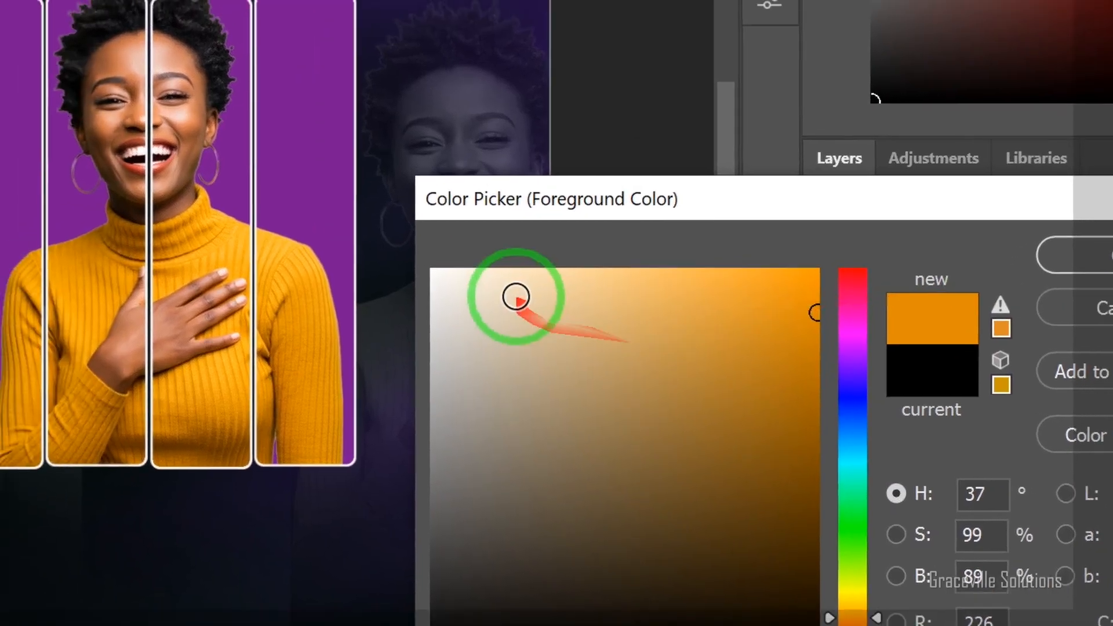
left_click(952, 315)
left_click_drag(561, 308, 646, 302)
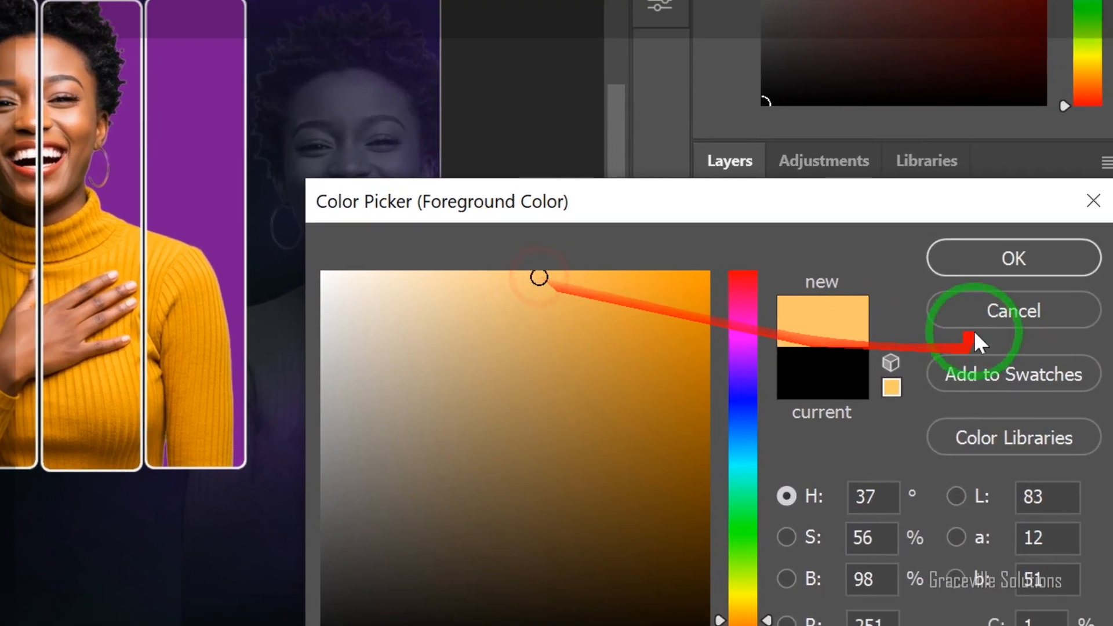
left_click(1108, 287)
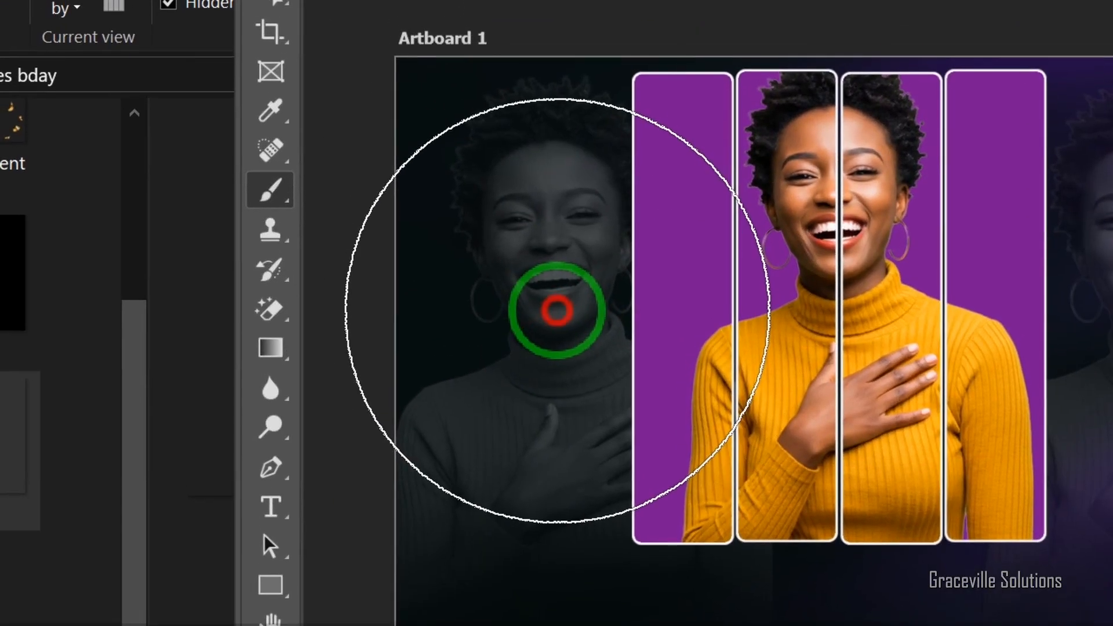
Step: Dab one large soft light-orange brush spot over the left grayscale woman on Layer 1 and set the layer's blend mode to Overlay
left_click(556, 308)
key("v")
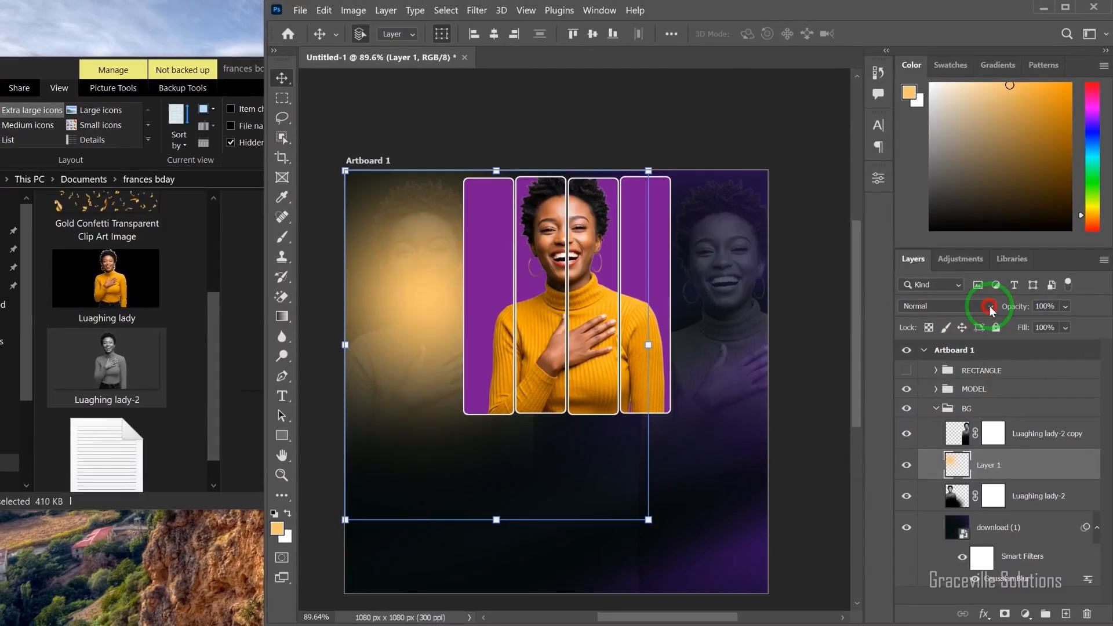
left_click(989, 308)
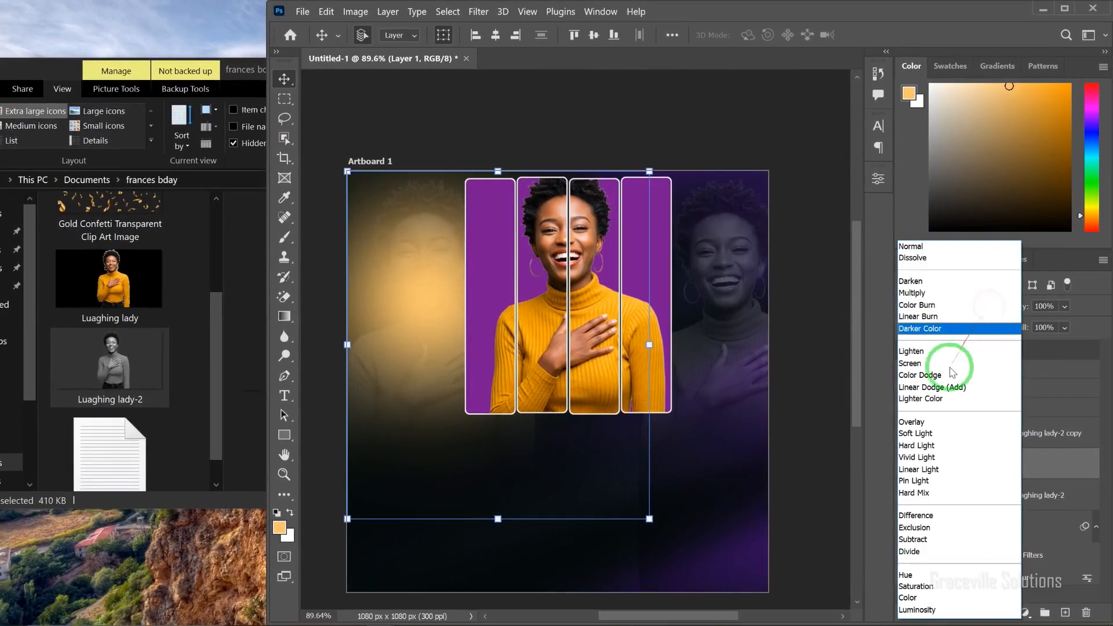
left_click(926, 420)
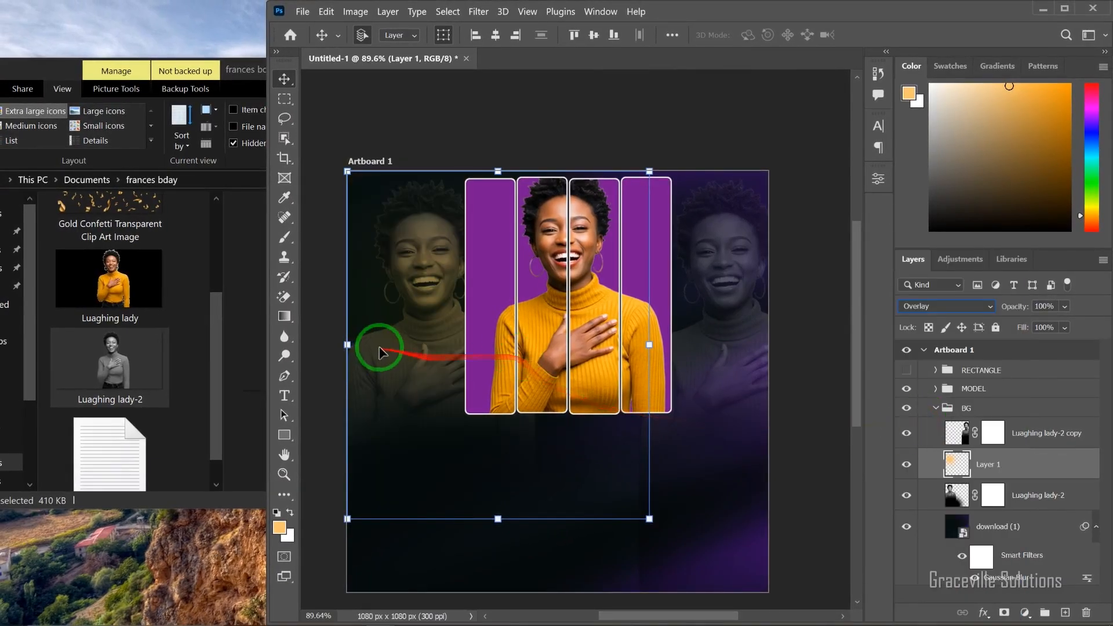
Step: Copy the orange Overlay glow onto the right grayscale woman and collapse the BG group
scroll(553, 335, "up", 1)
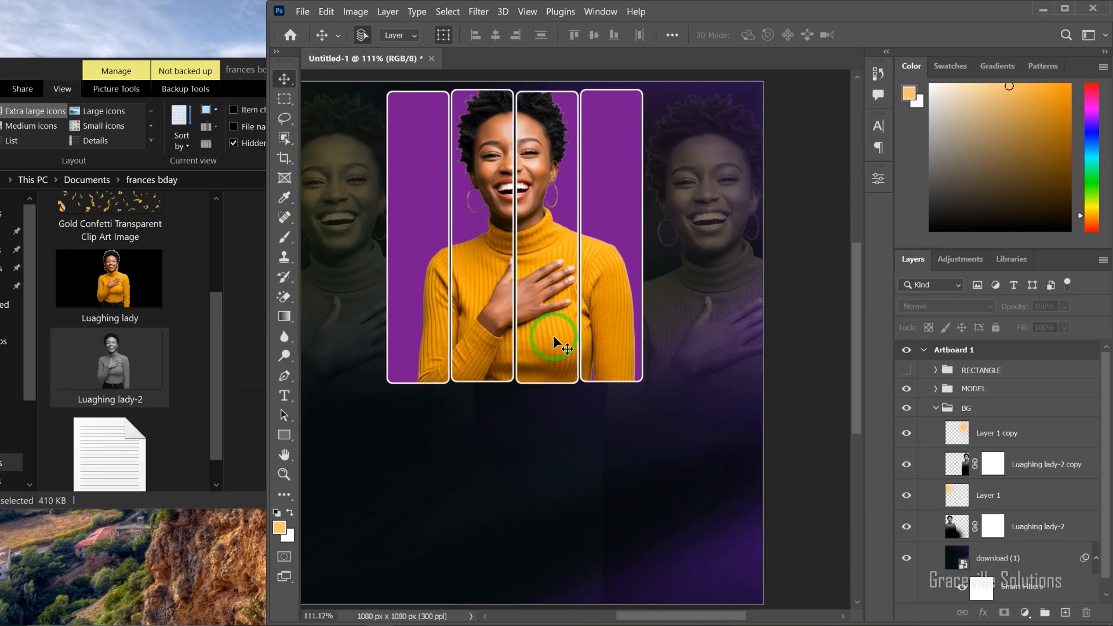
scroll(553, 335, "down", 1)
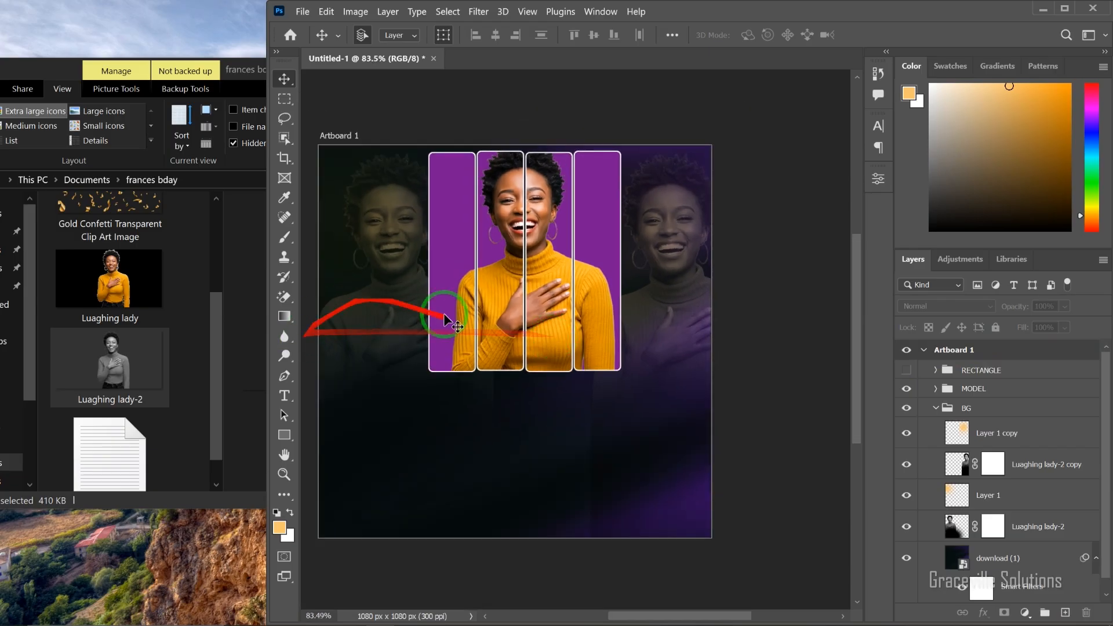
left_click(943, 413)
Step: Place the Gold Confetti Transparent Clip Art Image from the frances bday folder over the whole artboard, above all groups
scroll(127, 369, "up", 3)
left_click(126, 369)
left_click_drag(114, 410, 505, 347)
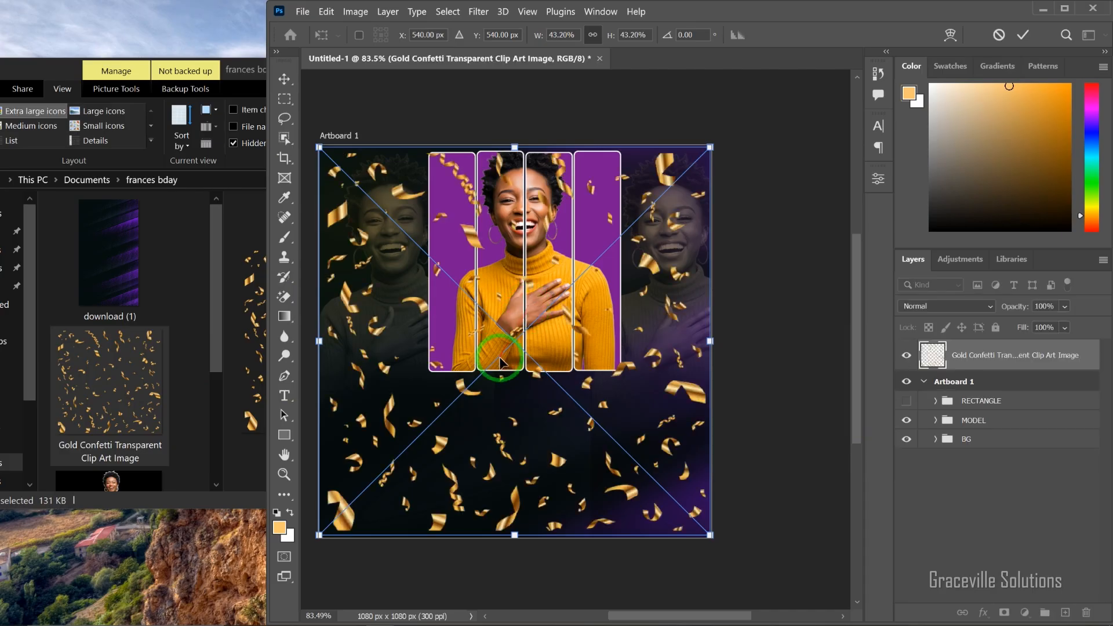
left_click(1023, 38)
Step: Apply a Gaussian Blur with a 5.0 pixel radius to the gold confetti layer
left_click(480, 12)
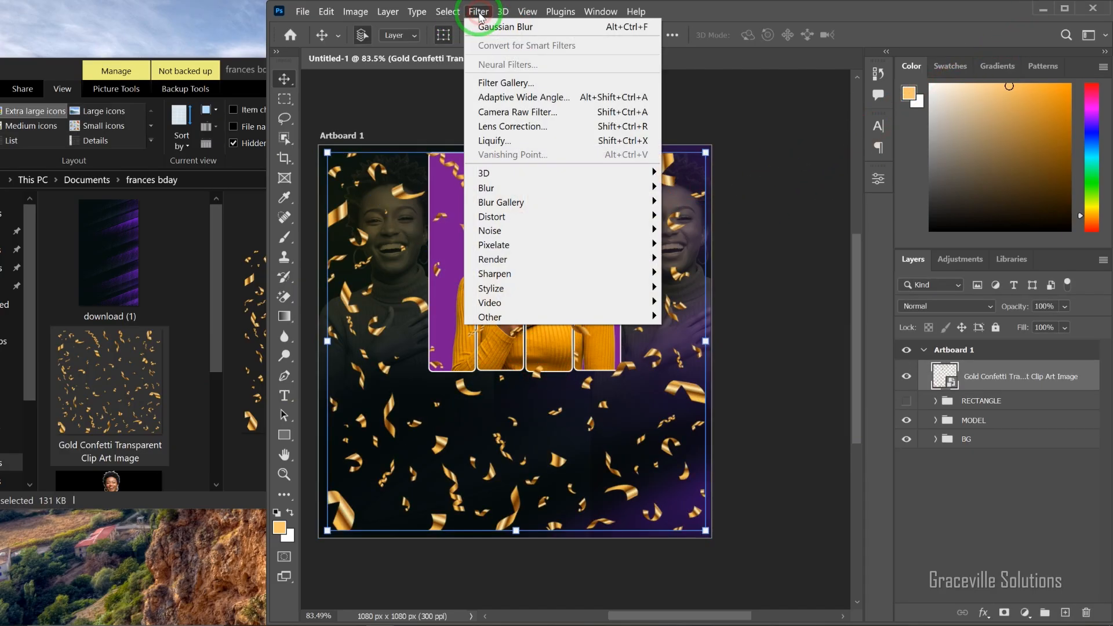
mouse_move(504, 191)
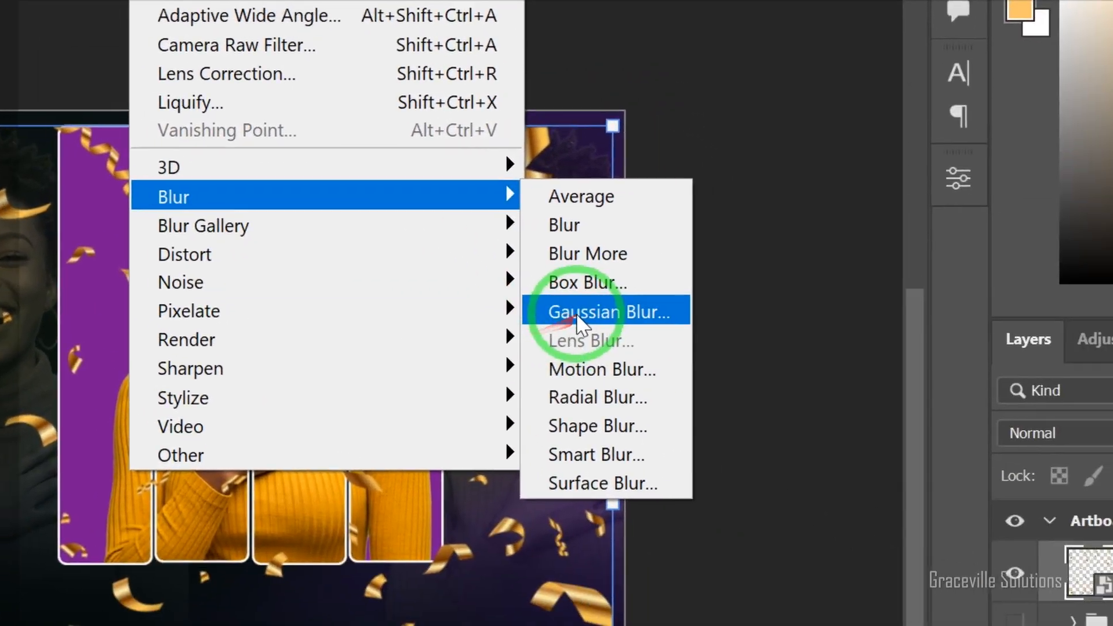
left_click(576, 315)
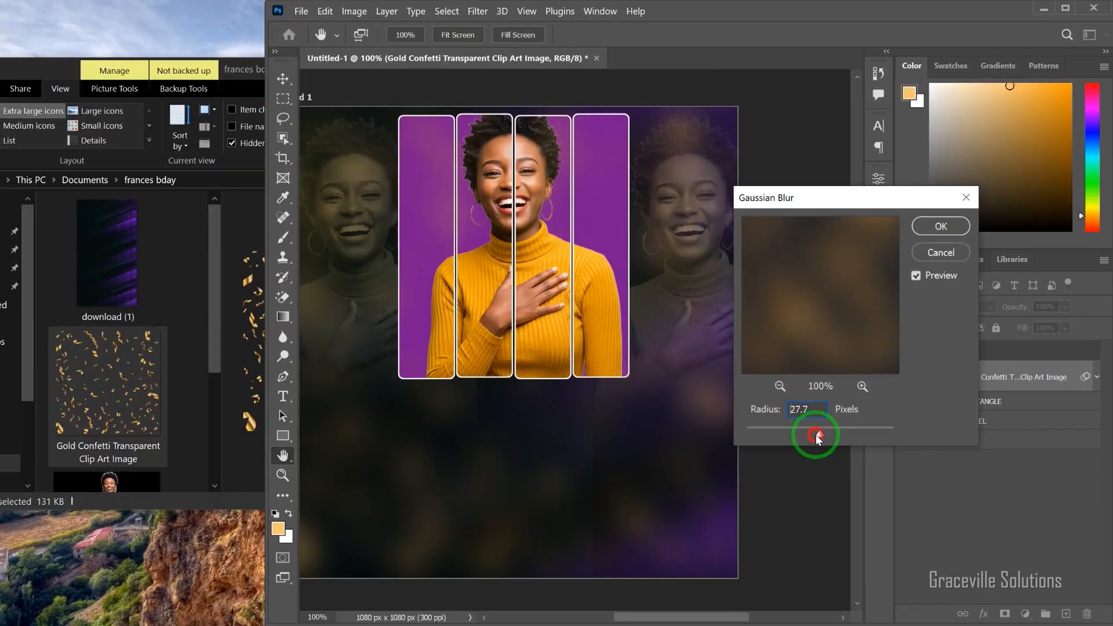
left_click_drag(816, 435, 786, 434)
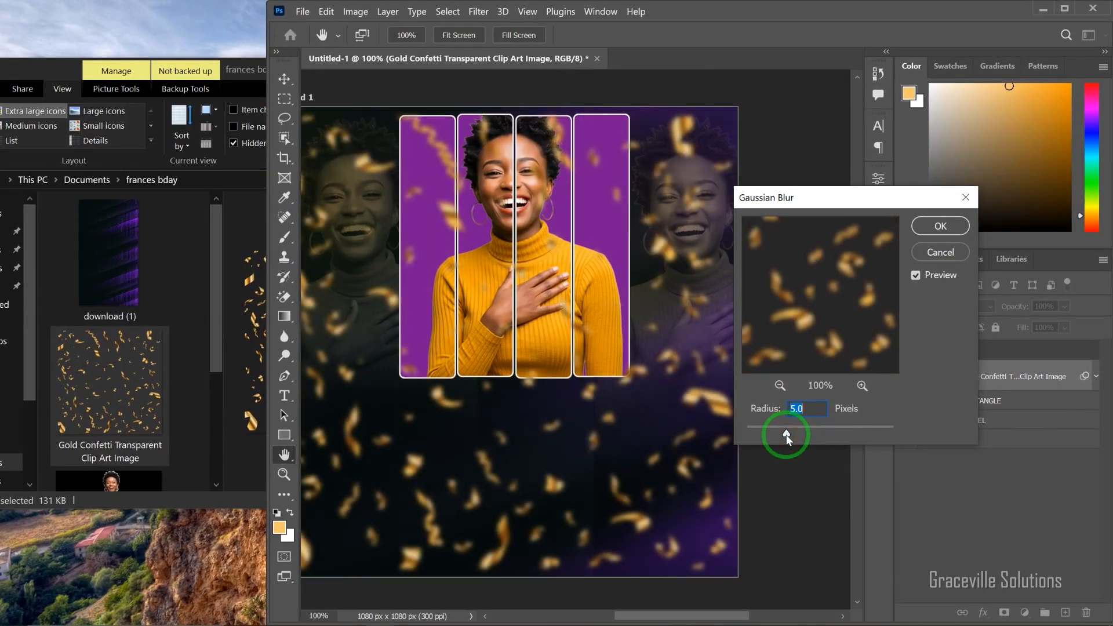
left_click(959, 226)
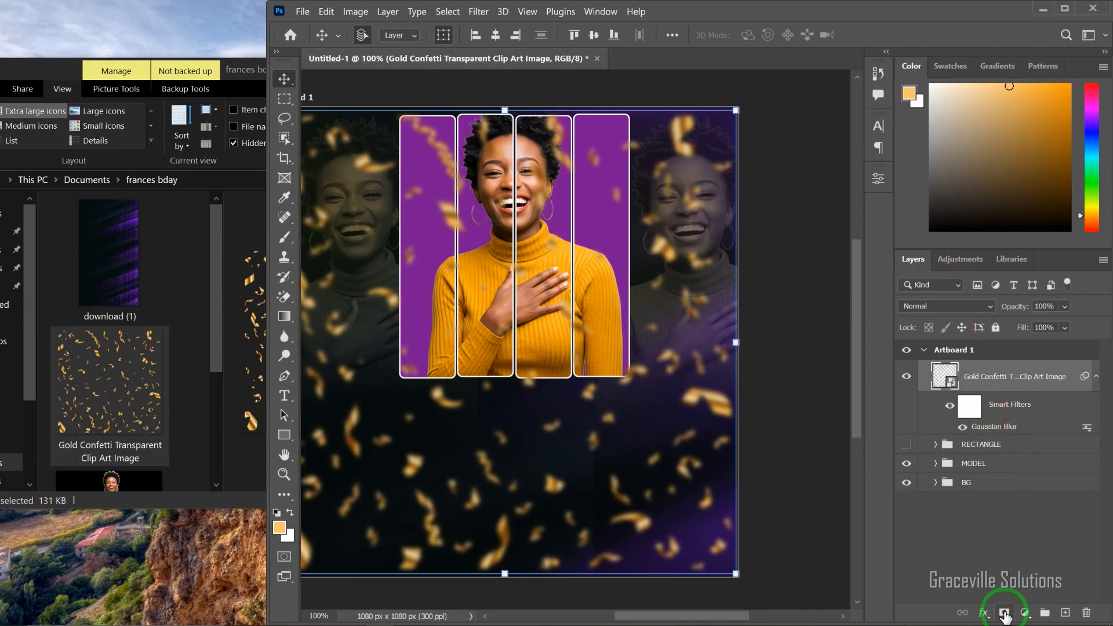
Step: Mask the confetti layer and paint with a soft 700 px black brush to hide confetti over the central portrait and the lower artboard
left_click(1004, 612)
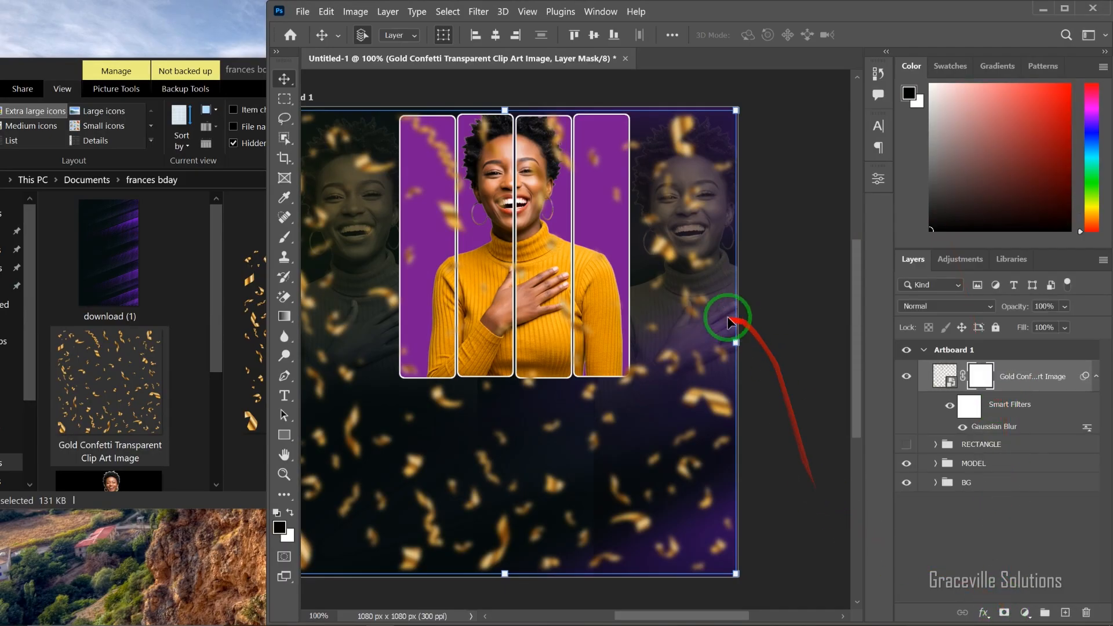
key("b")
left_click(517, 234)
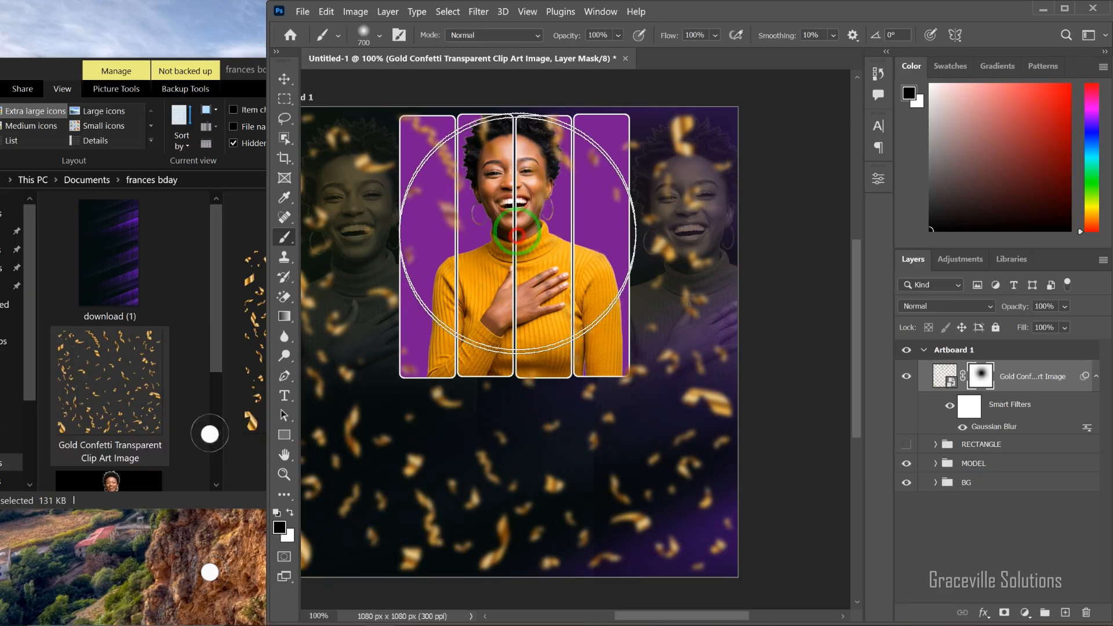
left_click(517, 190)
mouse_move(518, 195)
left_mouse_down()
mouse_move(521, 307)
mouse_move(509, 369)
left_mouse_up()
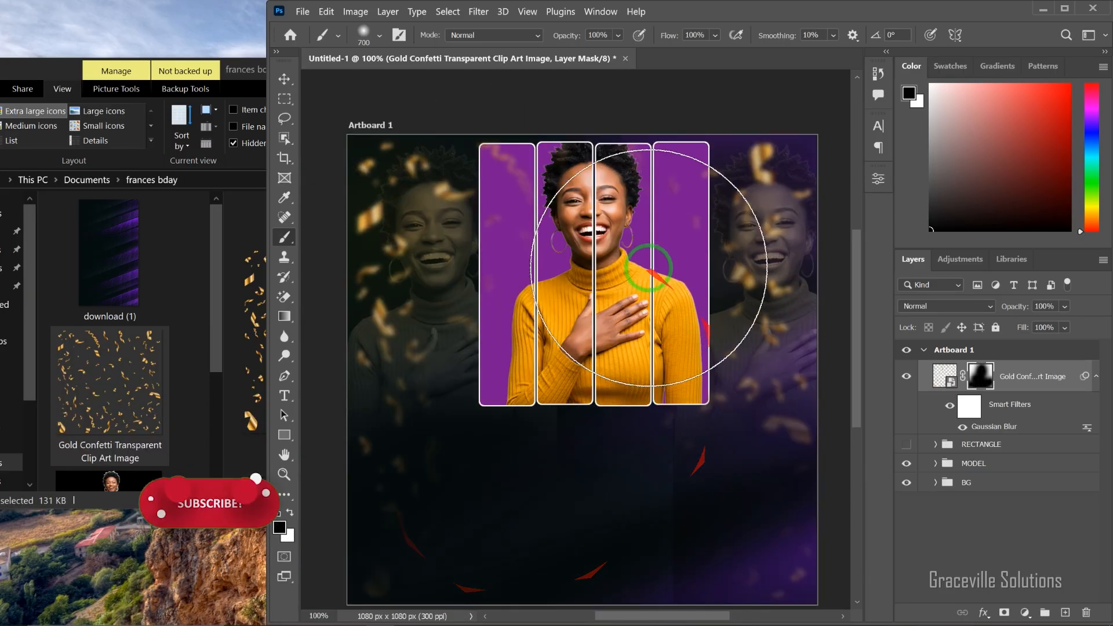
key("v")
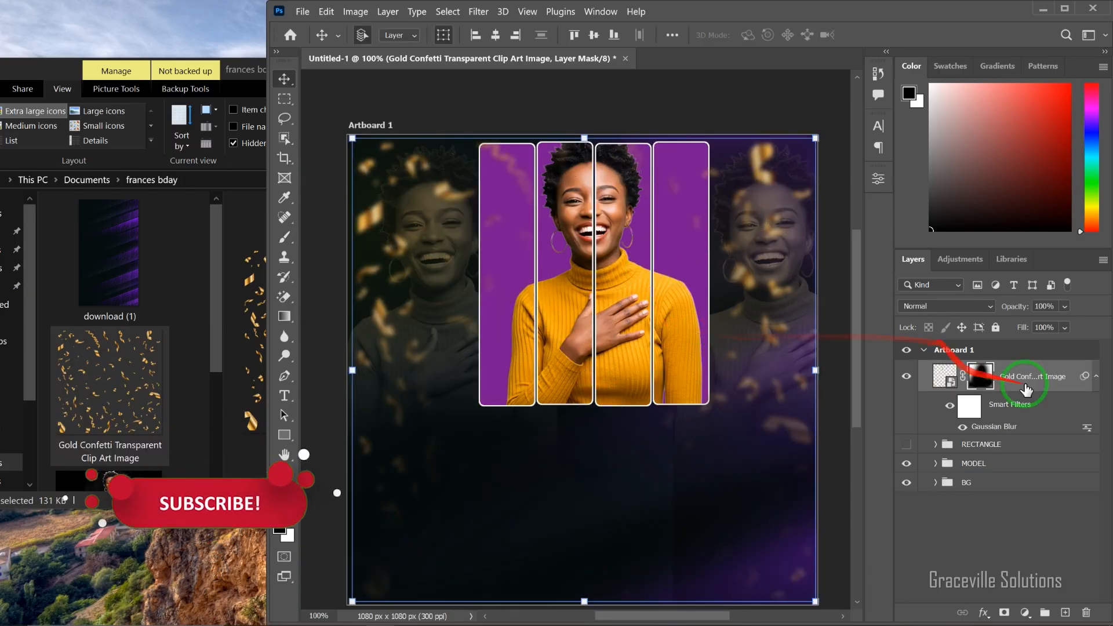
Step: Lower the opacity of the gold confetti layer and put it in a group named confetti
left_click(945, 375)
left_click(1065, 328)
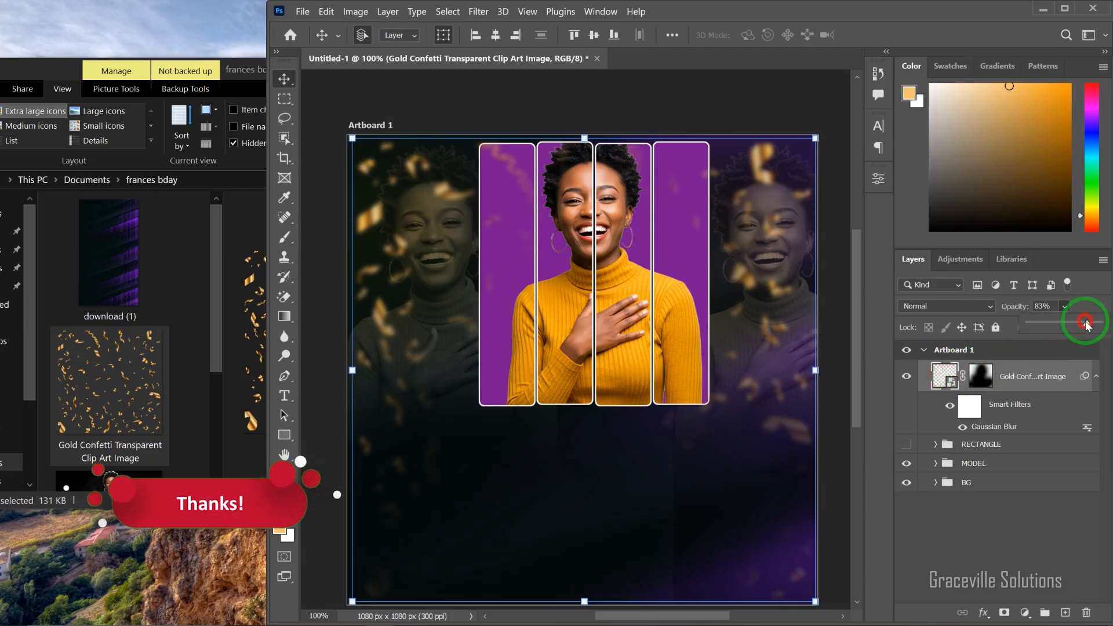
left_click_drag(1085, 323, 1071, 324)
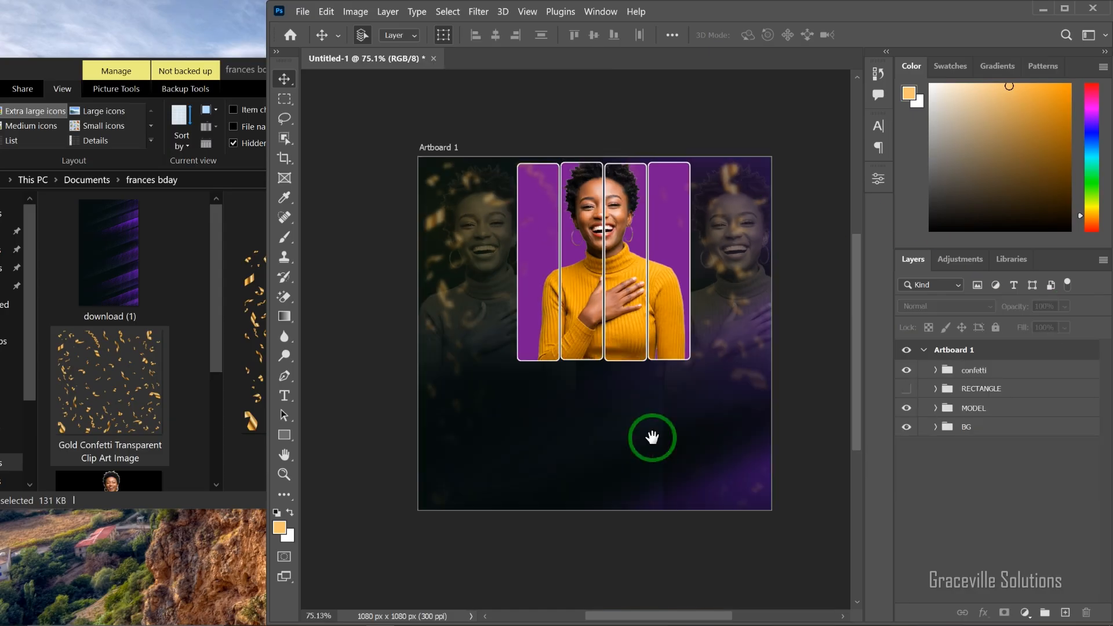
Step: Draw a wide paragraph text box in the dark area below the portrait bars with the Type tool
scroll(651, 439, "down", 3)
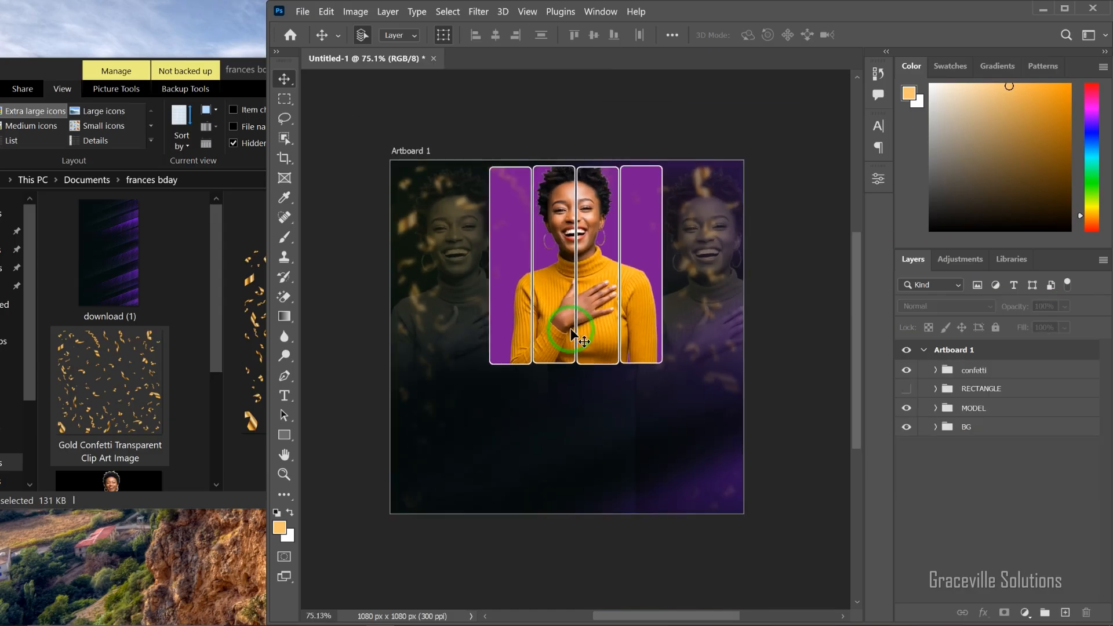
left_click(284, 396)
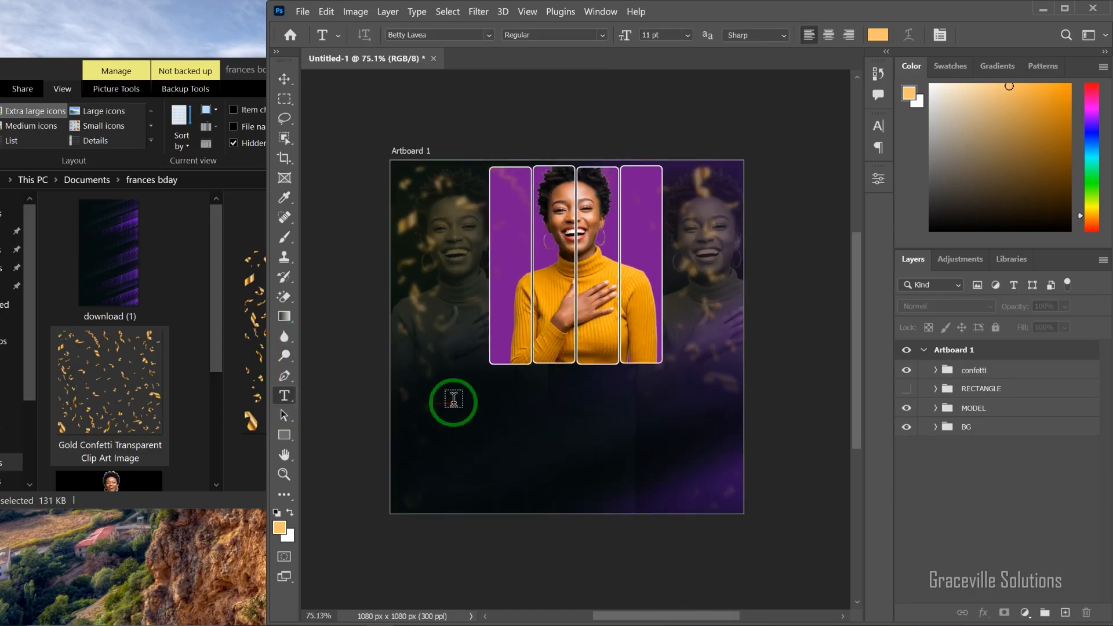
mouse_move(449, 398)
left_mouse_down()
mouse_move(457, 443)
mouse_move(702, 439)
left_mouse_up()
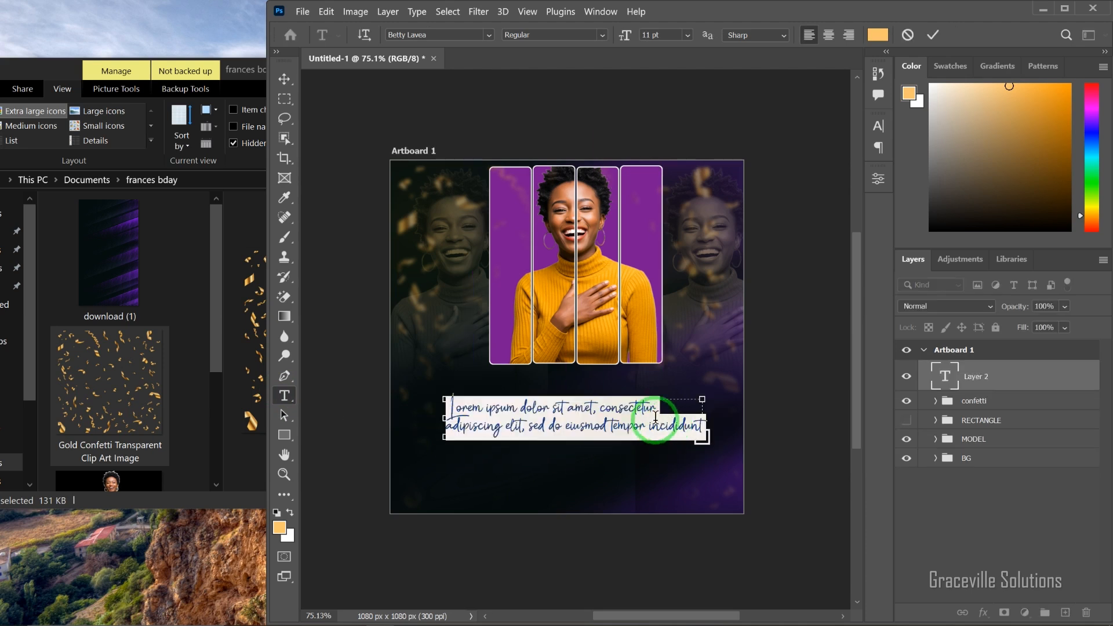
Step: Open the text file from the frances bday folder and copy "Wishing You a very Happy Birthday Celebration. Bigger Days Ahead"
left_click_drag(209, 325, 210, 415)
left_click(110, 450)
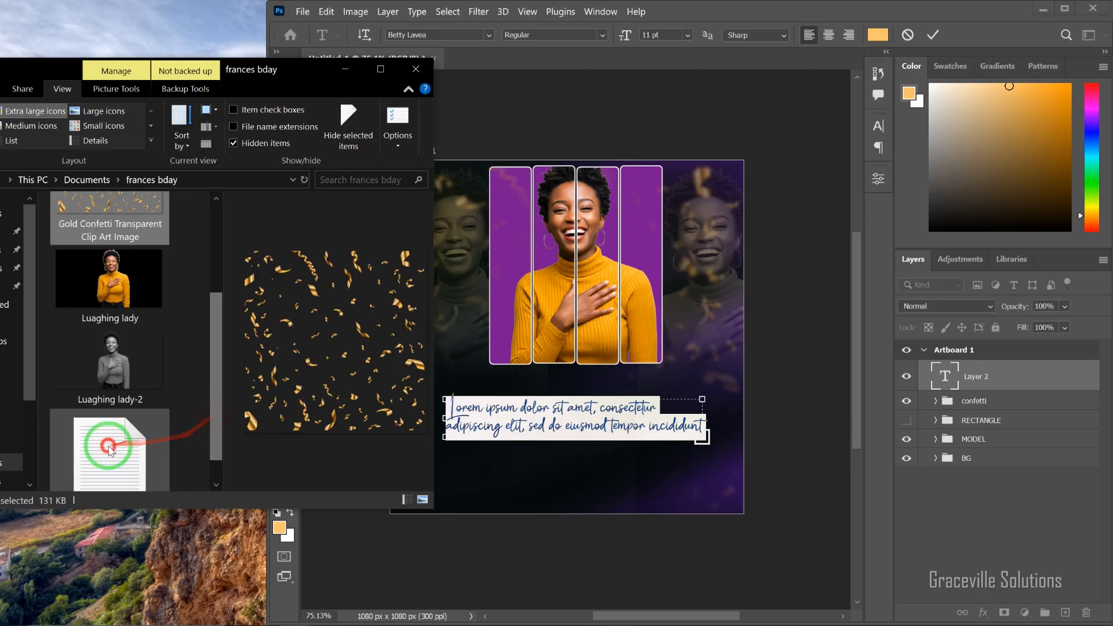
double_click(110, 450)
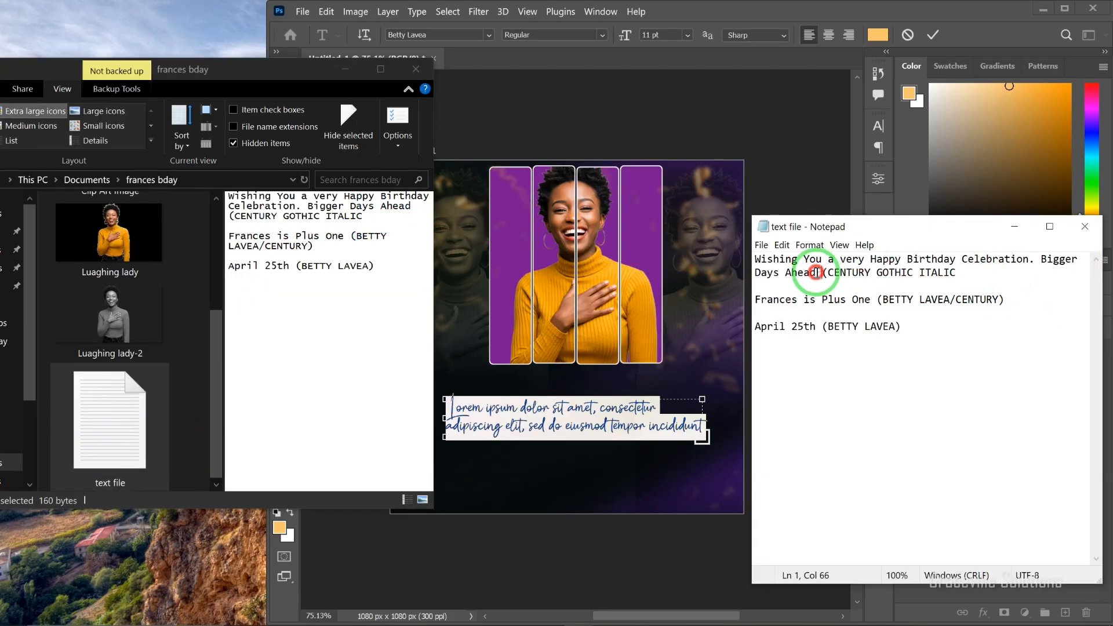
left_click_drag(816, 272, 765, 255)
right_click(766, 265)
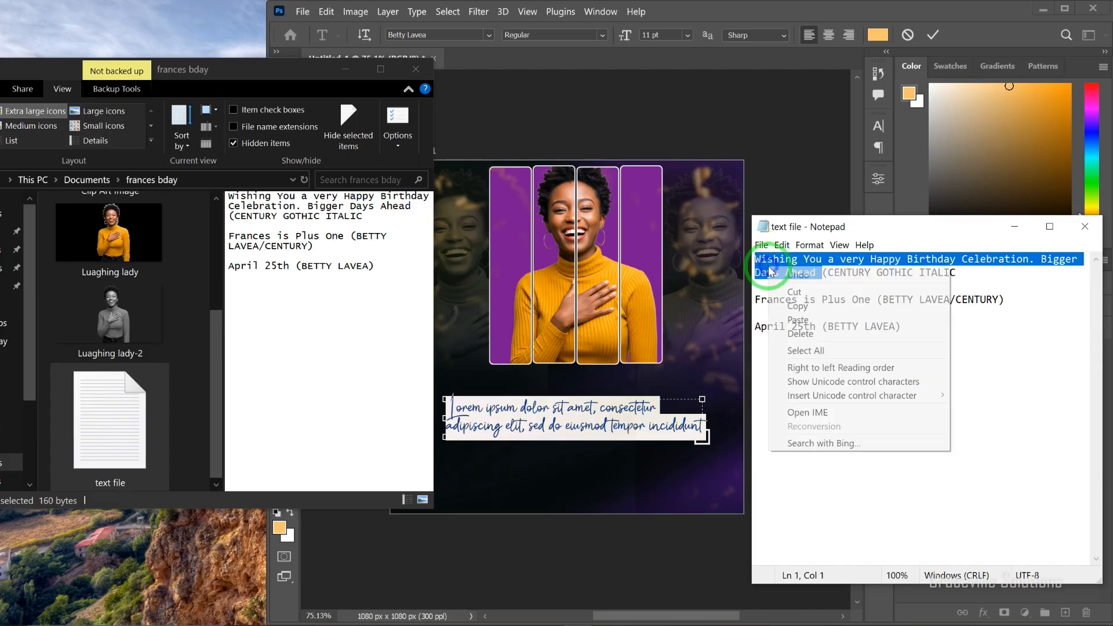
left_click(802, 301)
Step: Replace the placeholder text in the paragraph box below the portrait bars with the copied birthday message
left_click(834, 216)
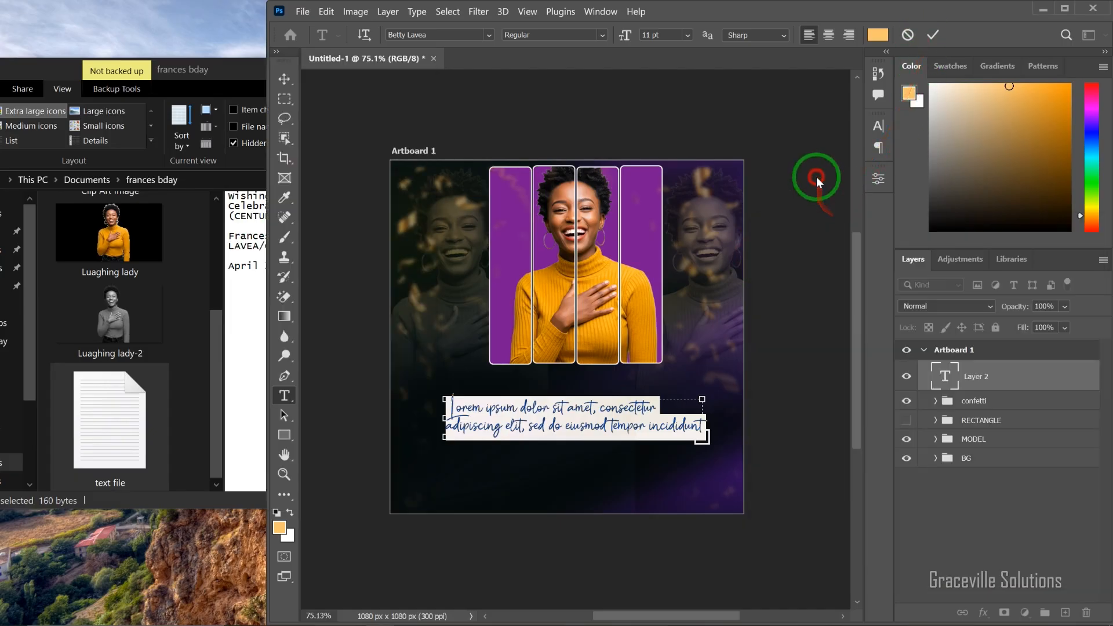
left_click(510, 417)
key("ctrl+a")
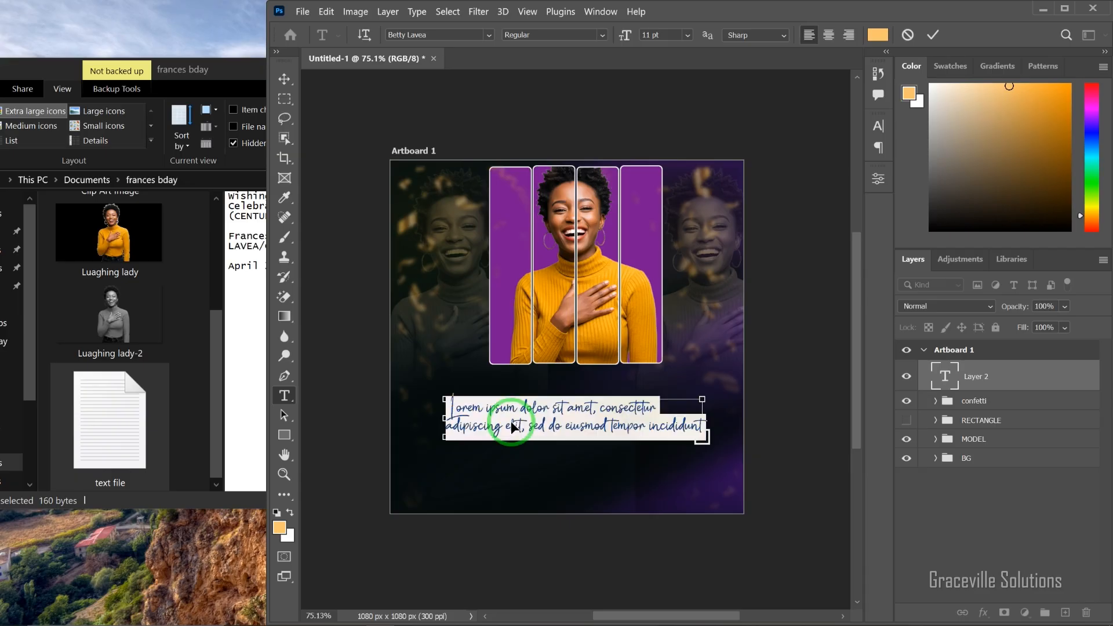
key("ctrl+v")
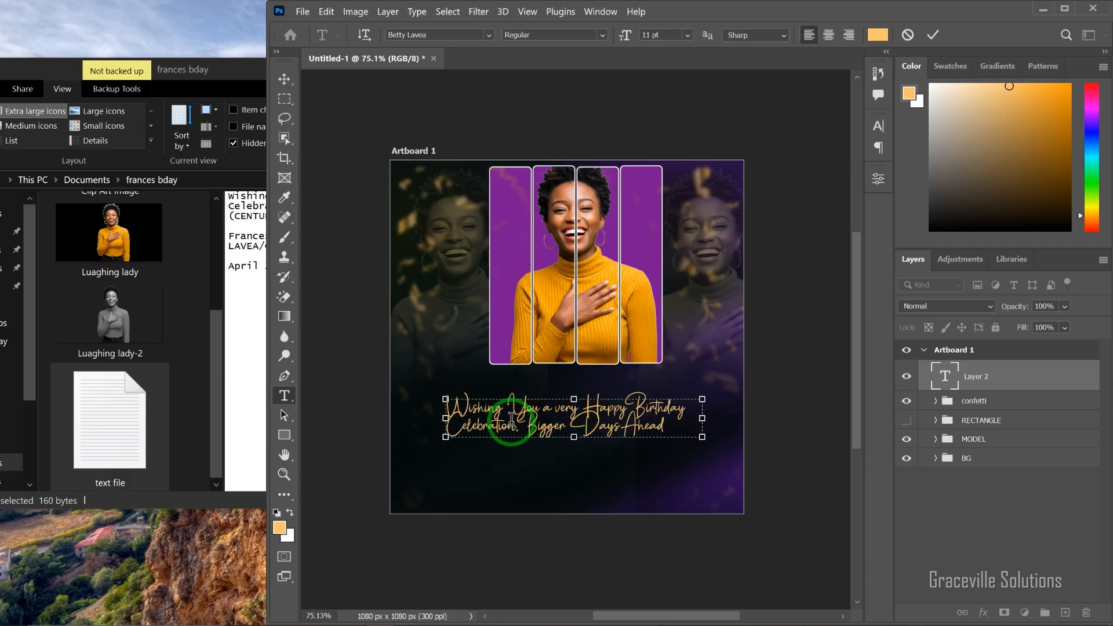
Step: Set the whole birthday message in Century Gothic Italic
key("ctrl+a")
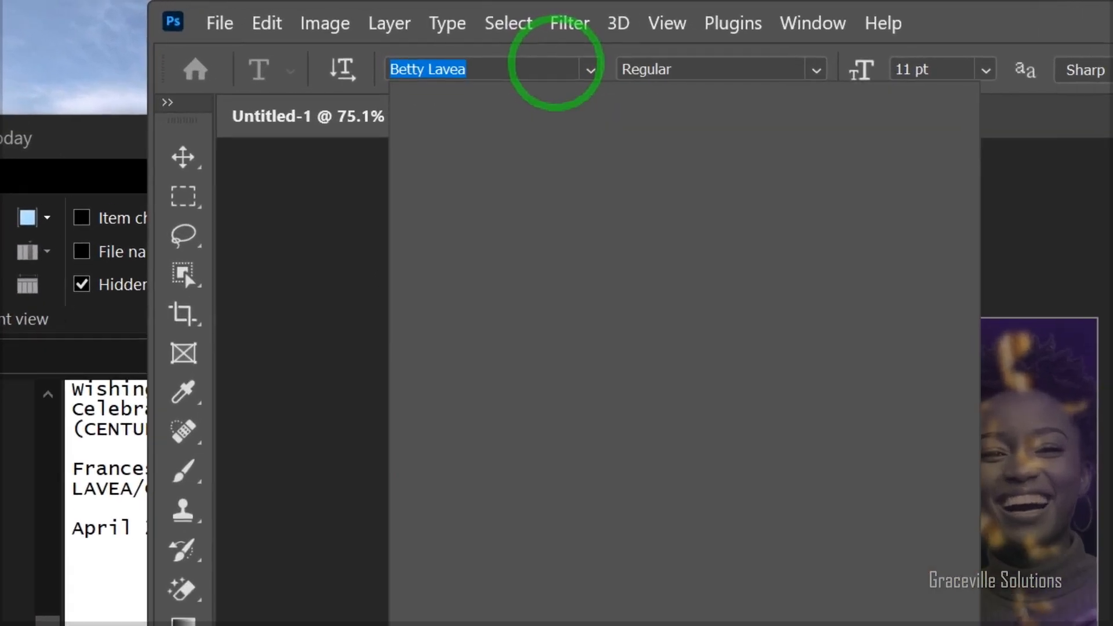
type("Century Gothic")
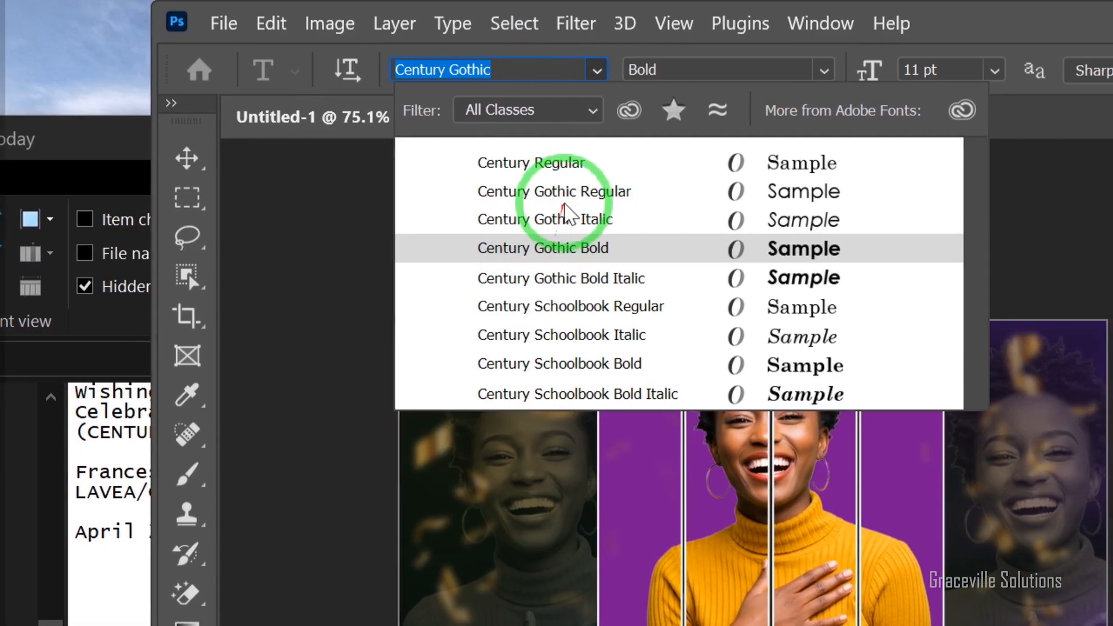
left_click(565, 219)
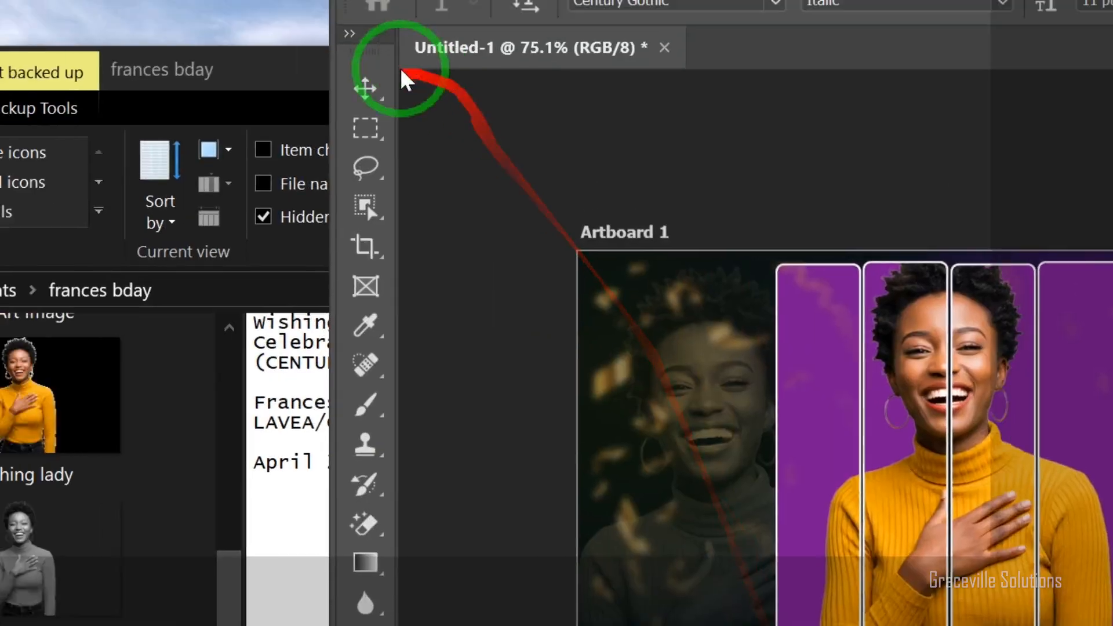
left_click(182, 159)
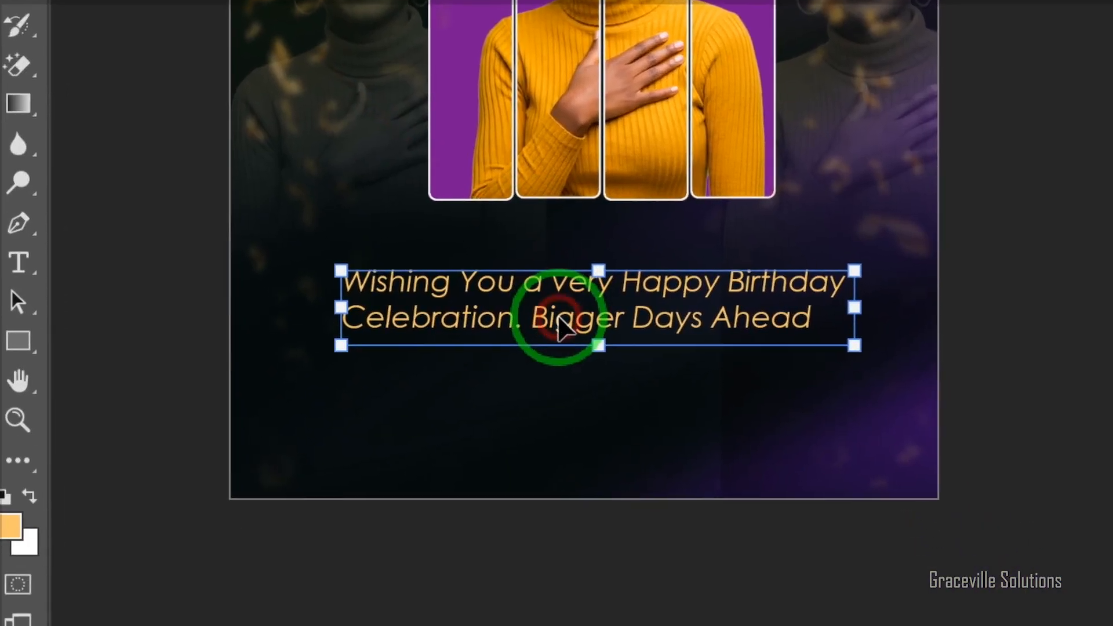
Step: Recolor the birthday message off-white #f8f4ee and fit it directly below the portrait bars at their combined width
double_click(766, 559)
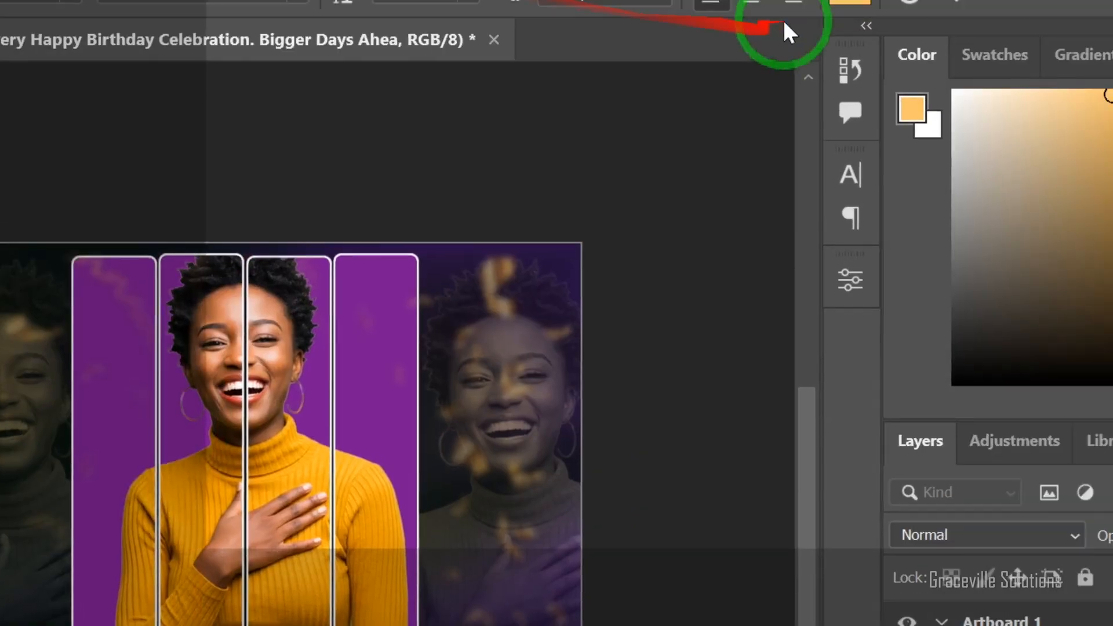
left_click(655, 207)
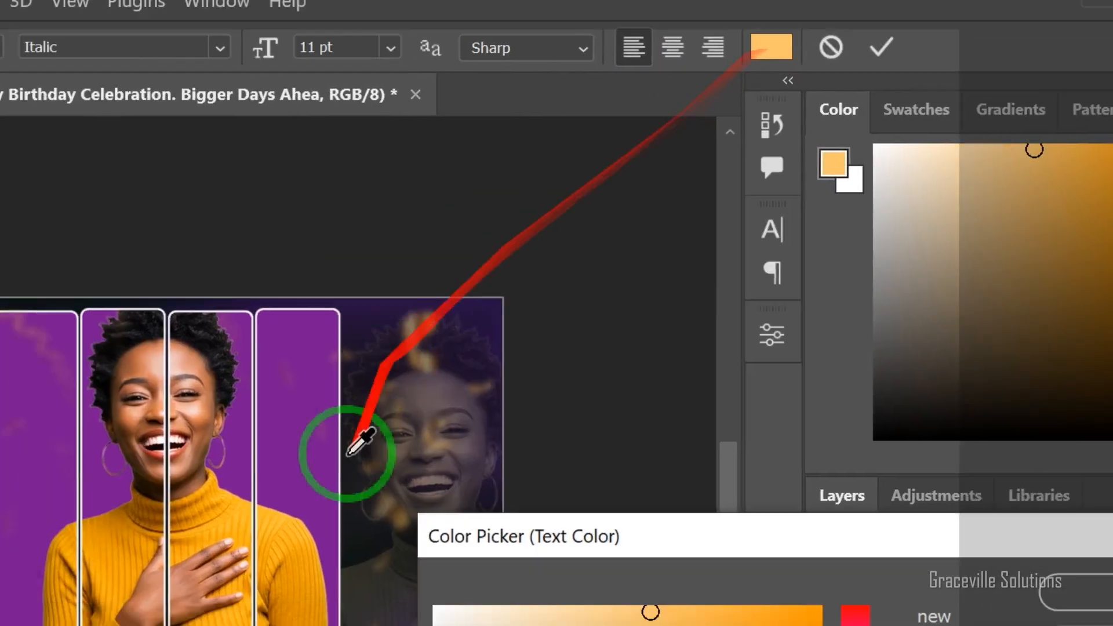
left_click(448, 616)
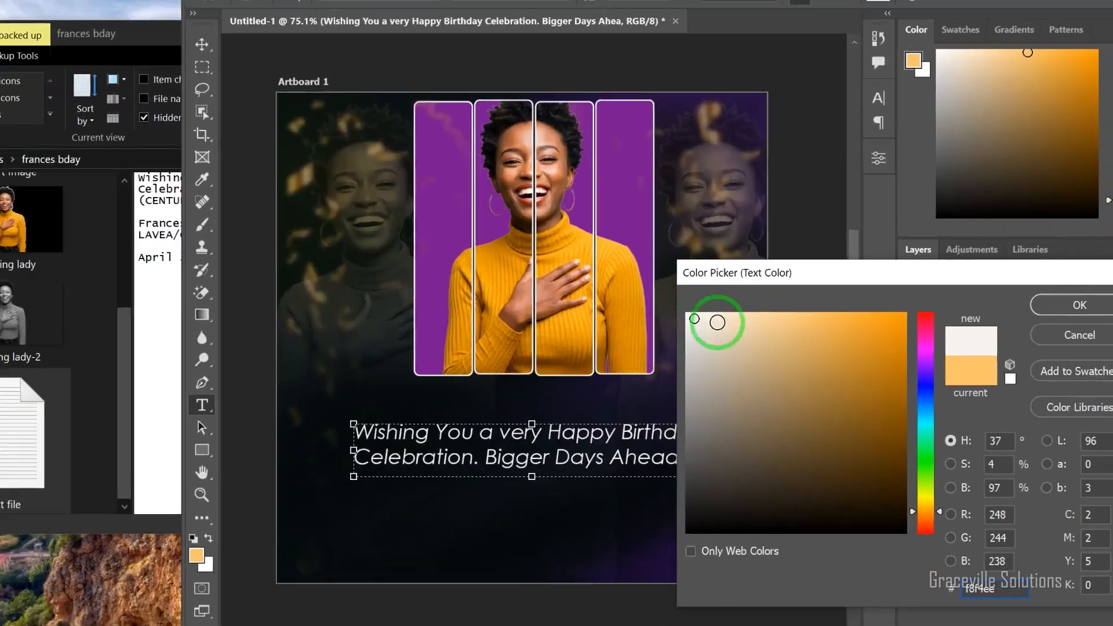
left_click(1055, 309)
left_click(928, 37)
key("v")
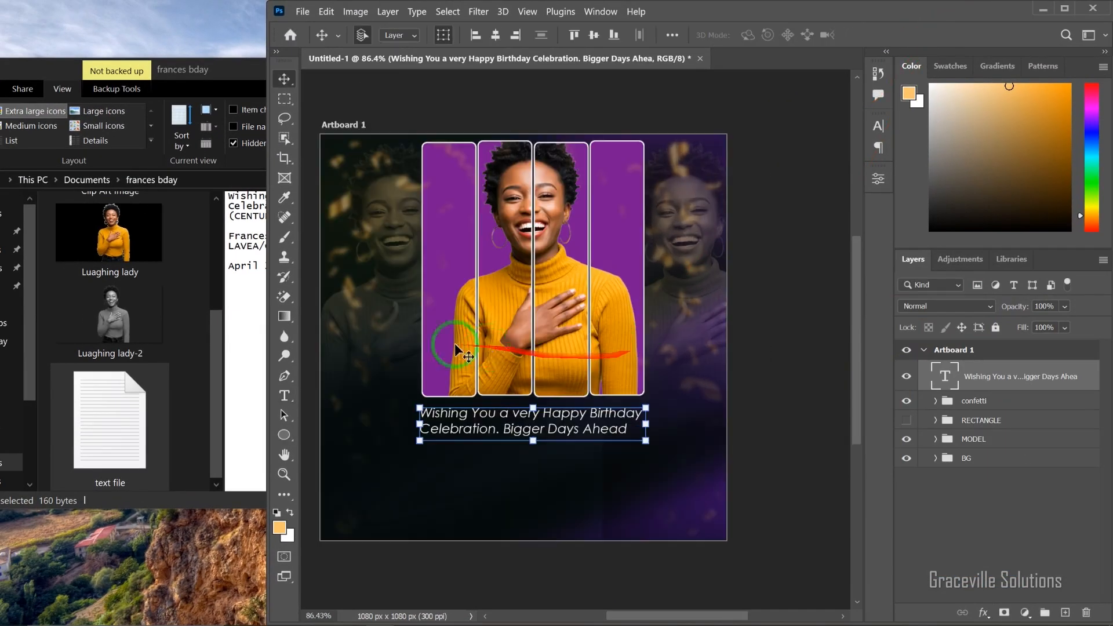
Step: Draw a circle about 130 px wide beside the birthday message, near the artboard's right edge, and remove its fill
left_click(283, 436)
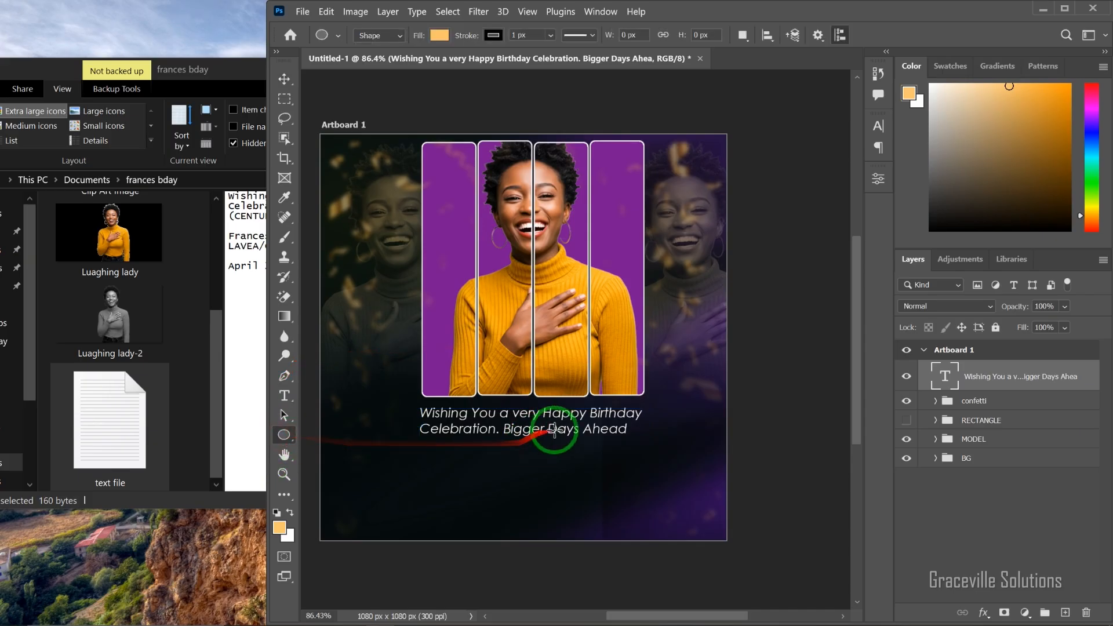
left_click_drag(669, 370, 718, 464)
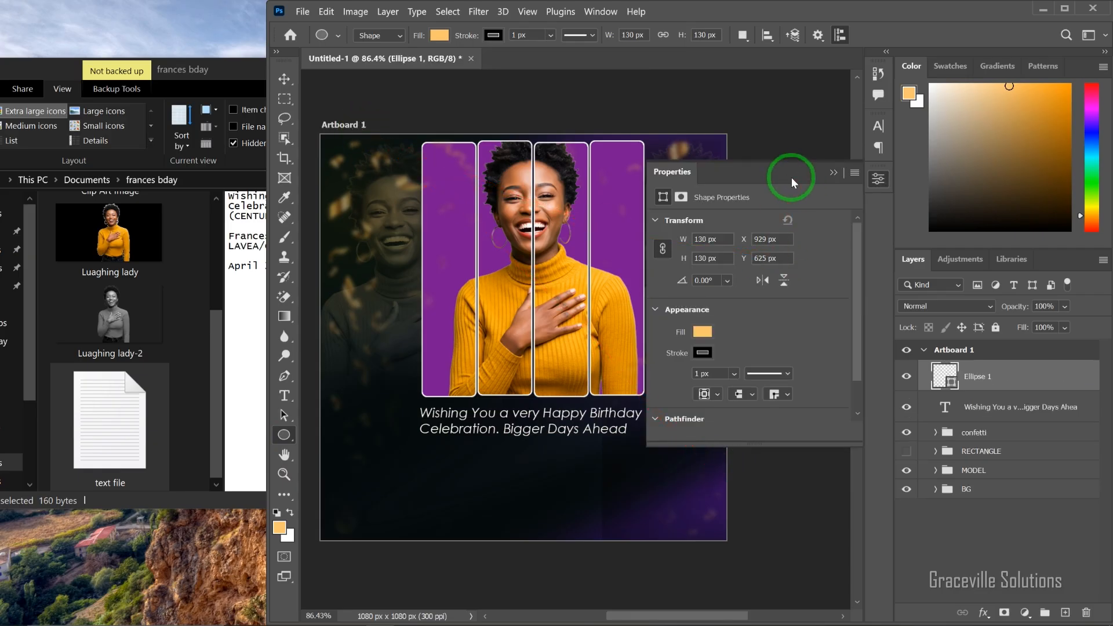
left_click(699, 333)
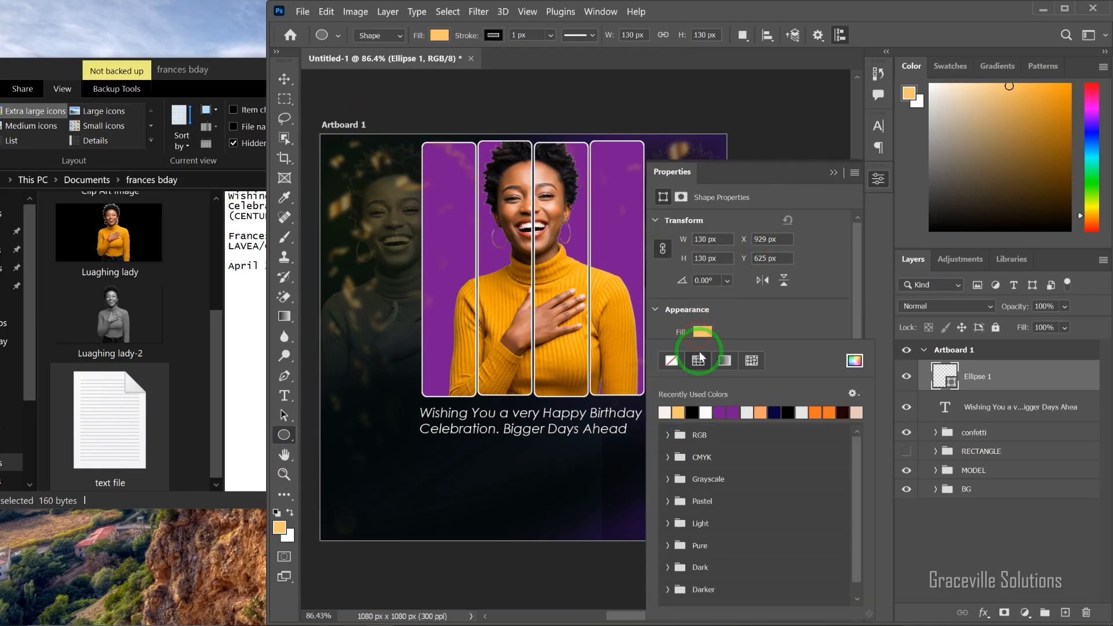
left_click(675, 360)
left_click(761, 329)
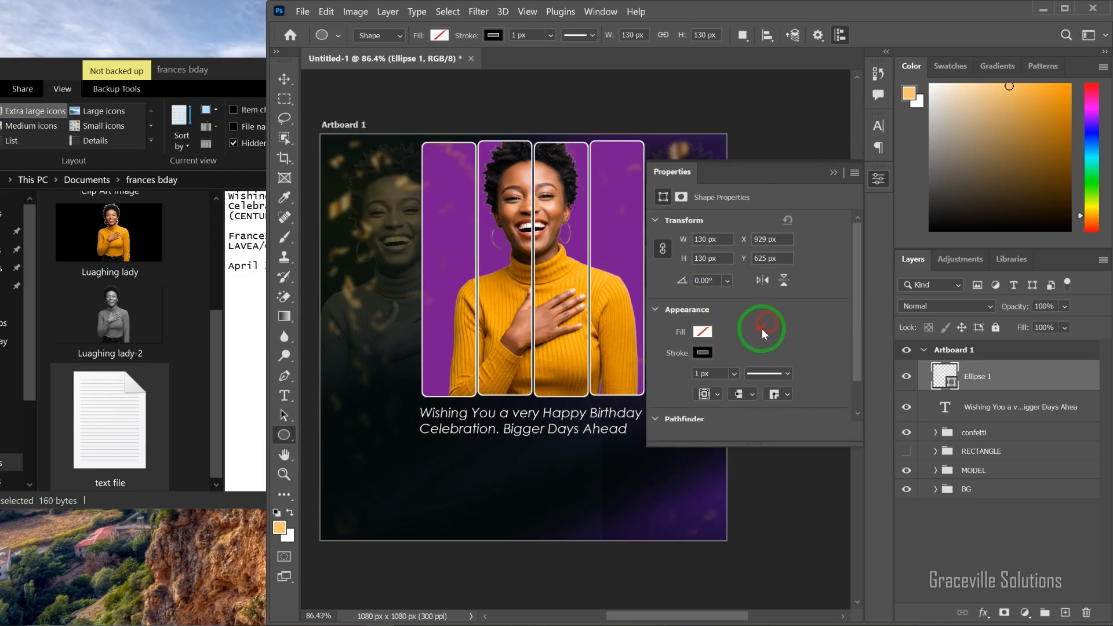
Step: Give the circle an off-white stroke 3 px wide
left_click(704, 352)
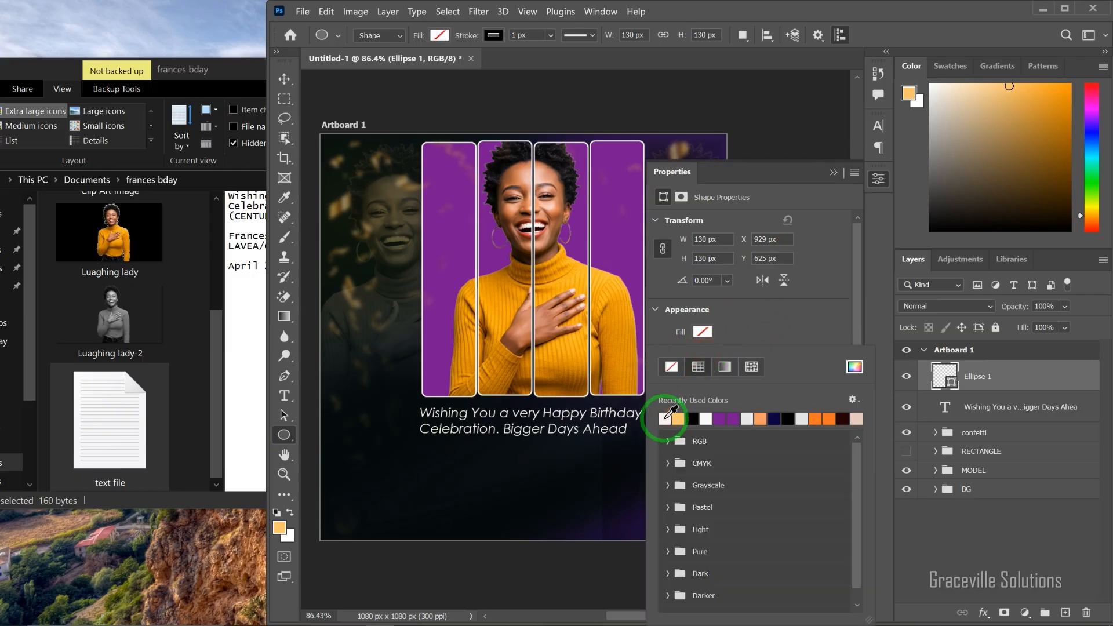
left_click(838, 320)
left_click_drag(712, 374, 671, 374)
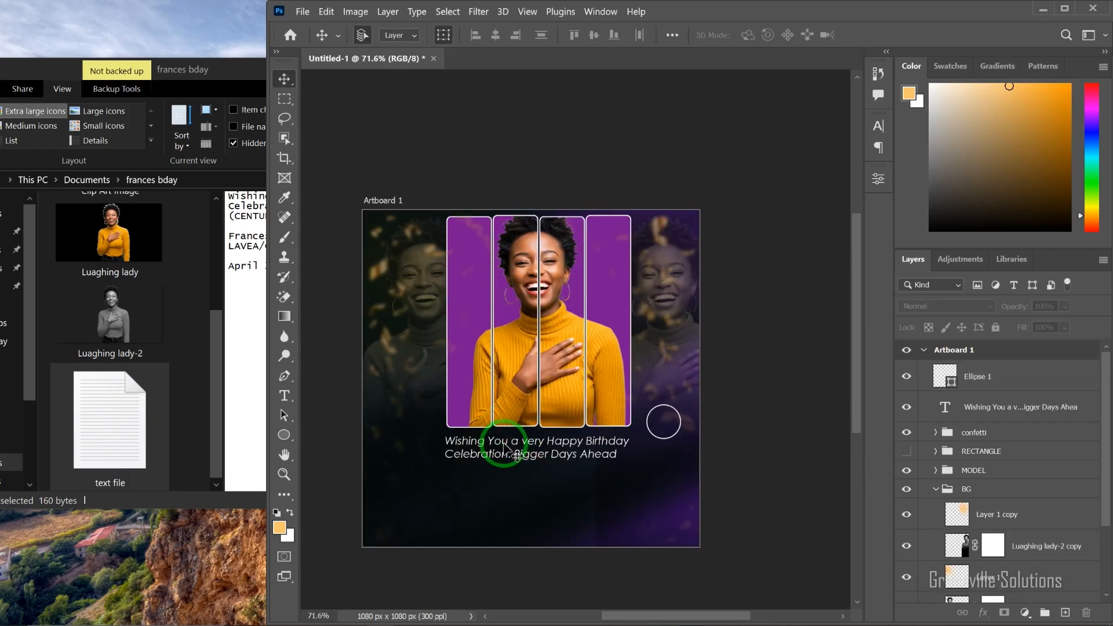
Step: Check the date line in the text file and add the two-line text "April 25th" below the circle in the flyer
mouse_move(467, 622)
key("super")
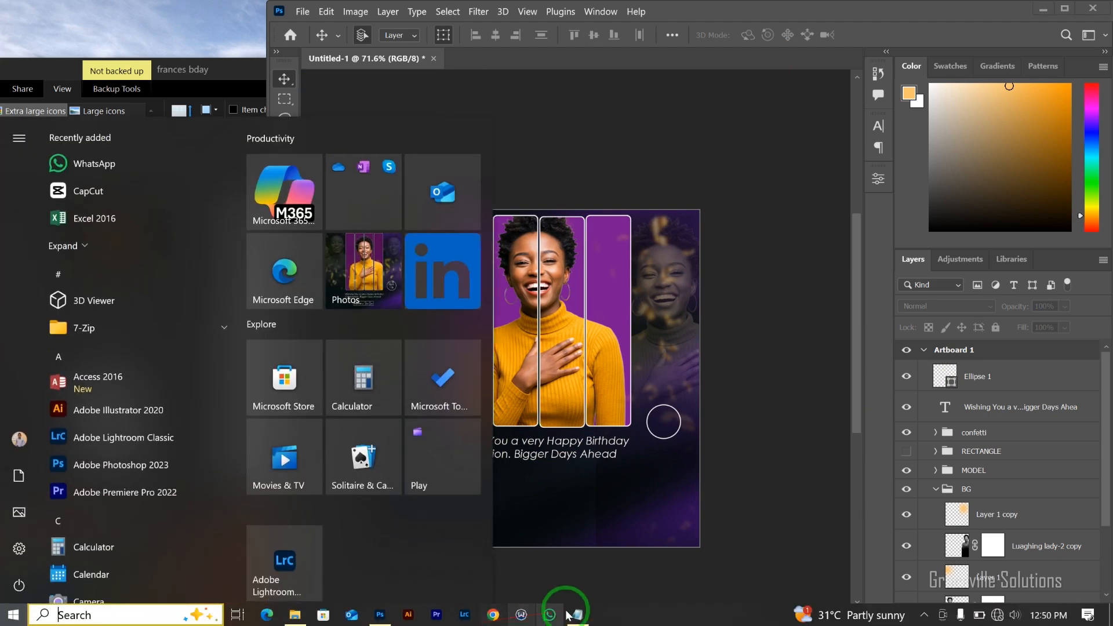
left_click(577, 613)
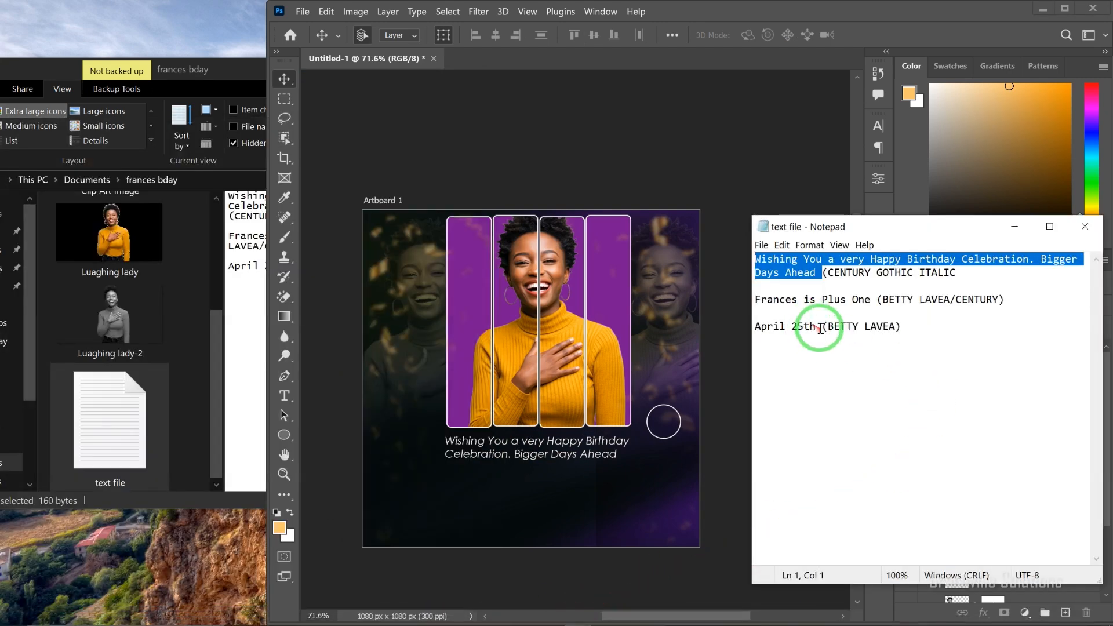
left_click_drag(788, 326, 747, 326)
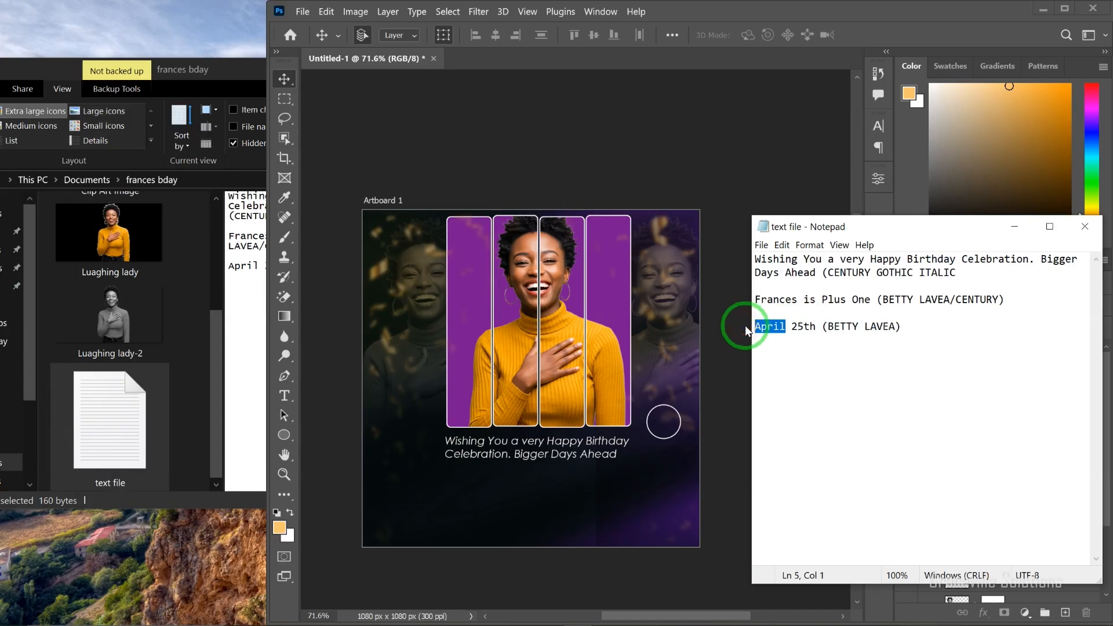
left_click(1014, 226)
scroll(618, 402, "up", 3)
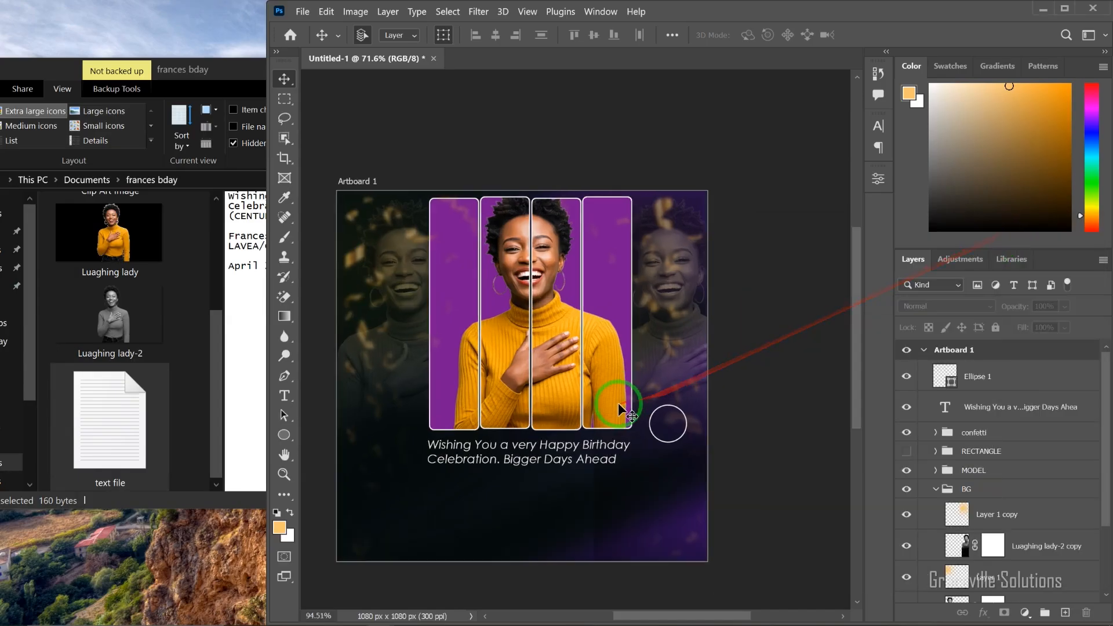
key("t")
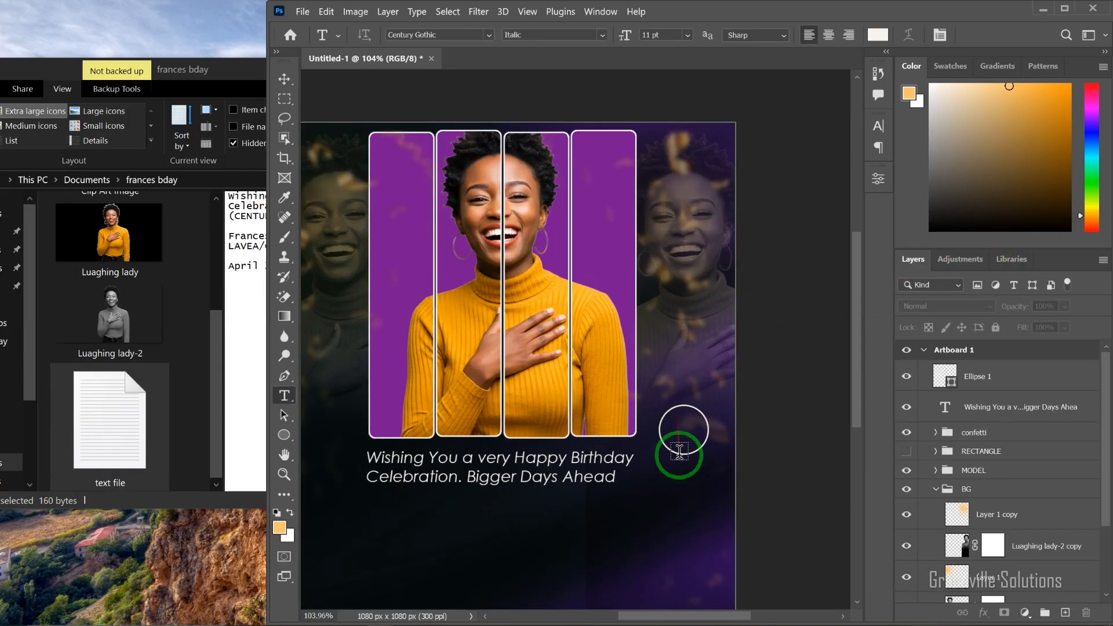
left_click(655, 507)
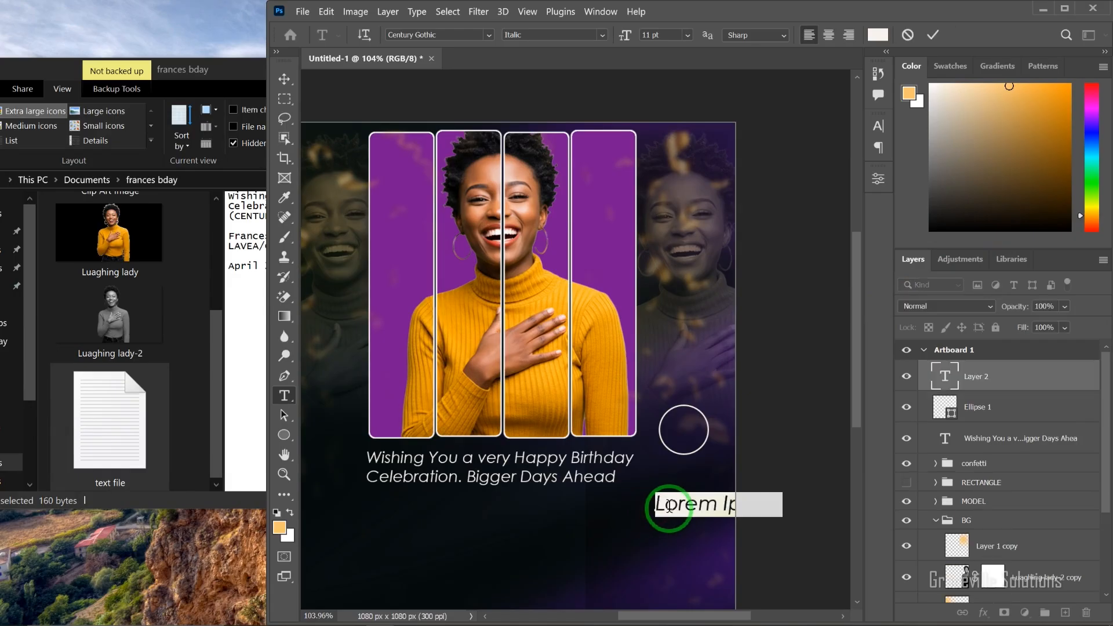
left_click(669, 506)
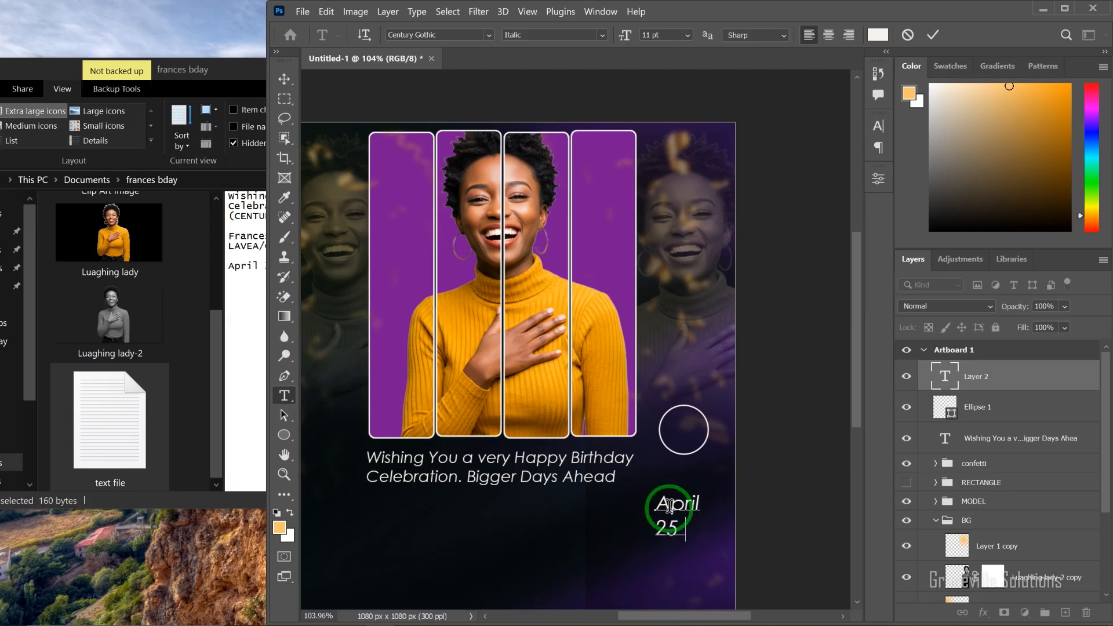
Step: Set the date text in the Betty Lavea font
left_click(403, 35)
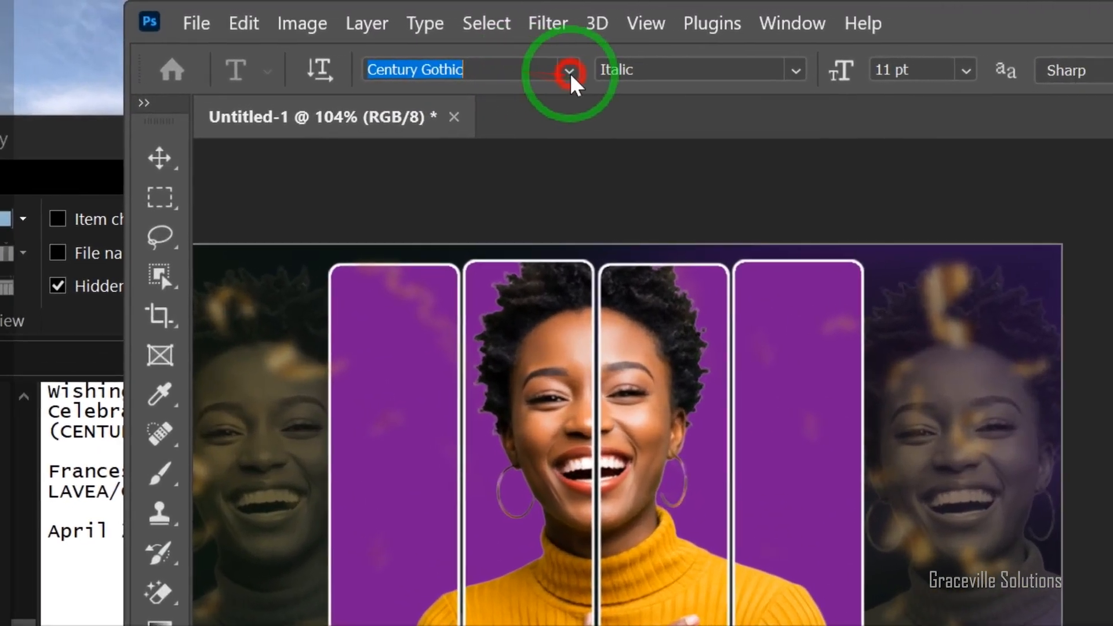
left_click(490, 35)
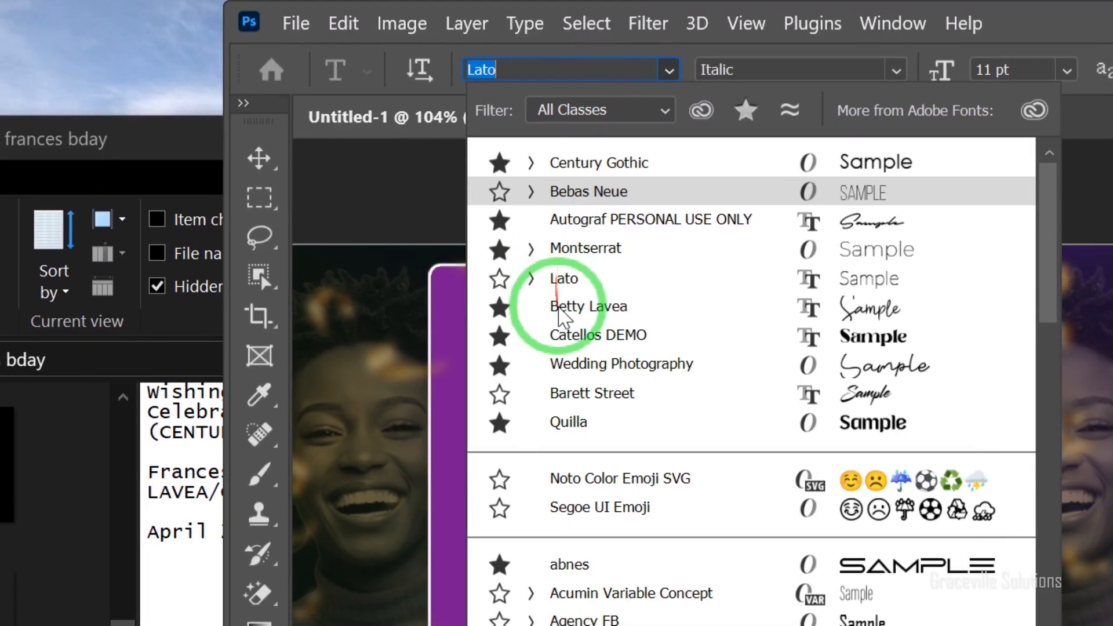
left_click(478, 316)
left_click(258, 157)
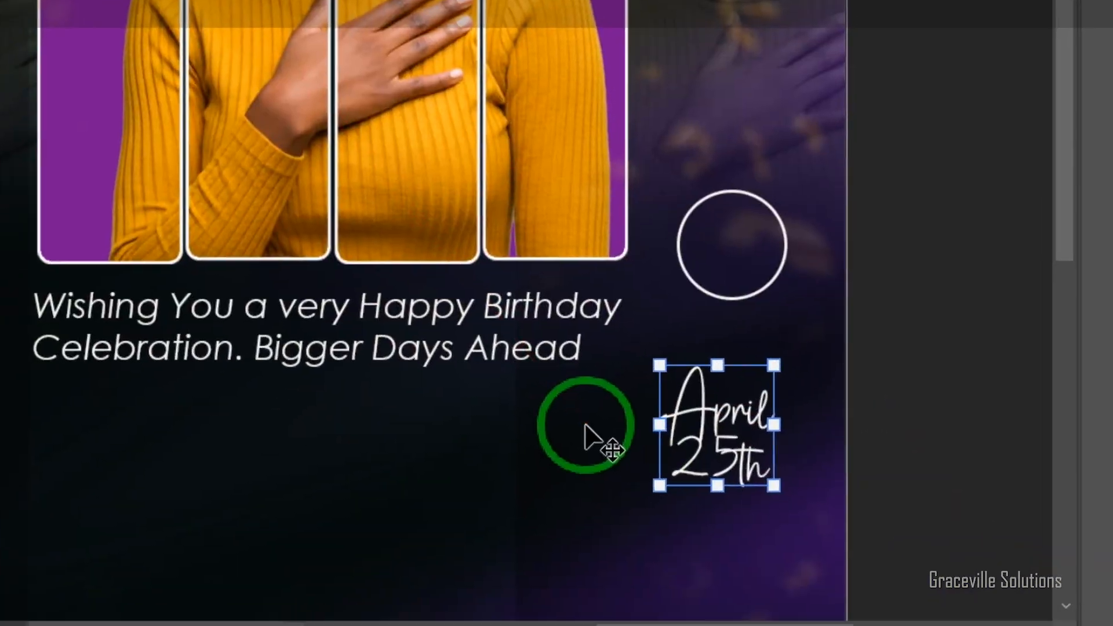
Step: Scale down the date text and center it inside the white circle
left_click_drag(585, 436, 747, 319)
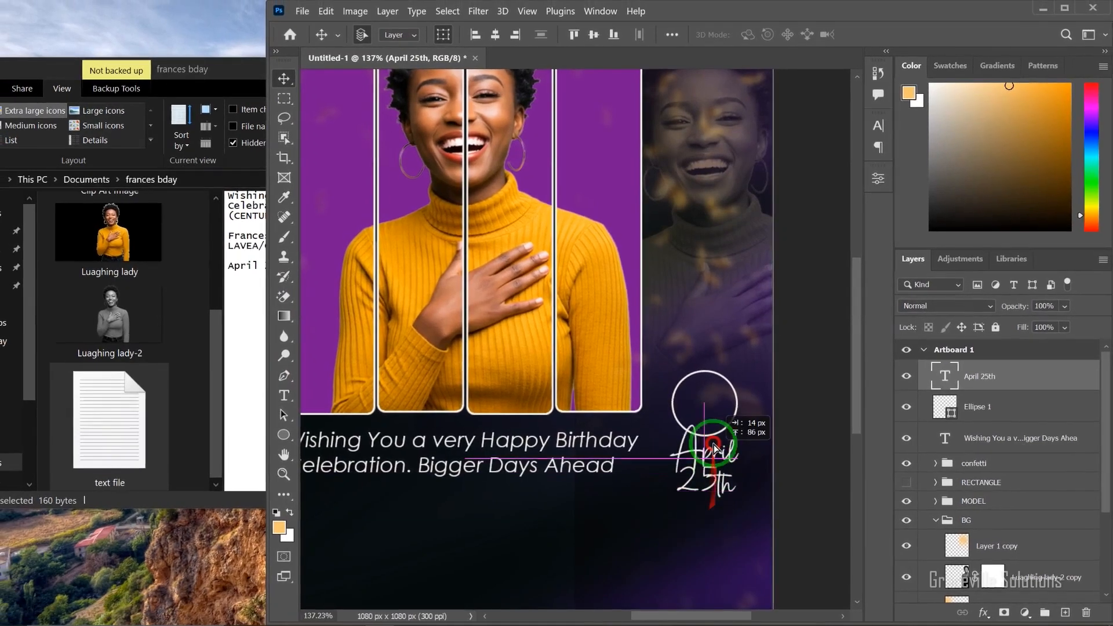
left_click_drag(716, 448, 708, 404)
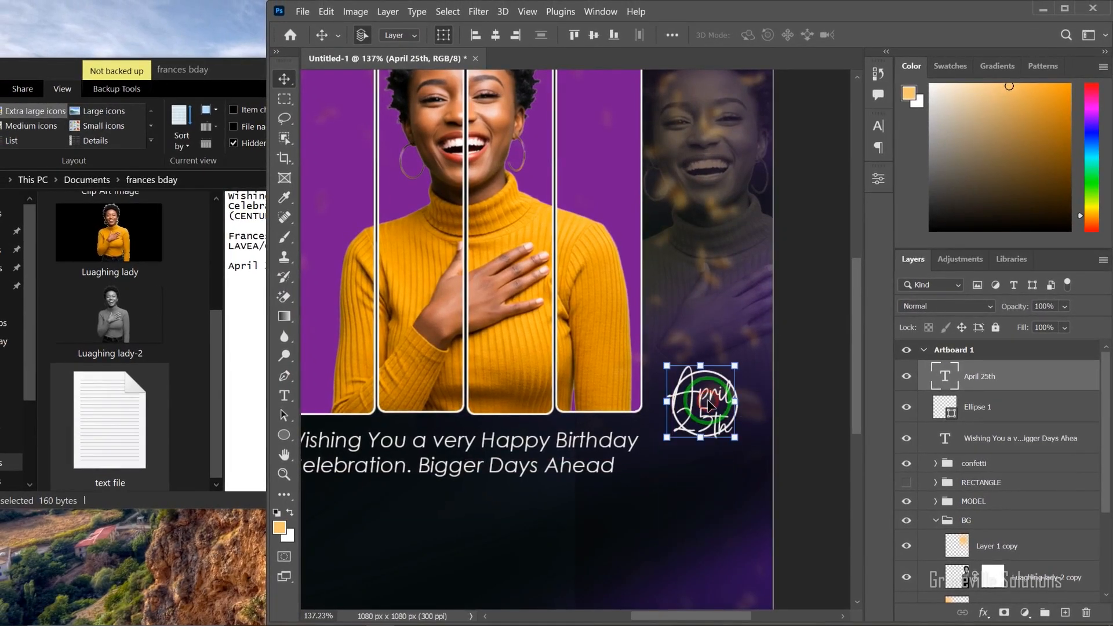
scroll(710, 405, "up", 3)
left_click_drag(746, 351, 716, 392)
scroll(659, 423, "down", 4)
Step: Draw a rectangle about 438 px by 79 px near the artboard's lower edge and remove its fill
right_click(284, 435)
left_click(328, 436)
left_click_drag(454, 491, 595, 524)
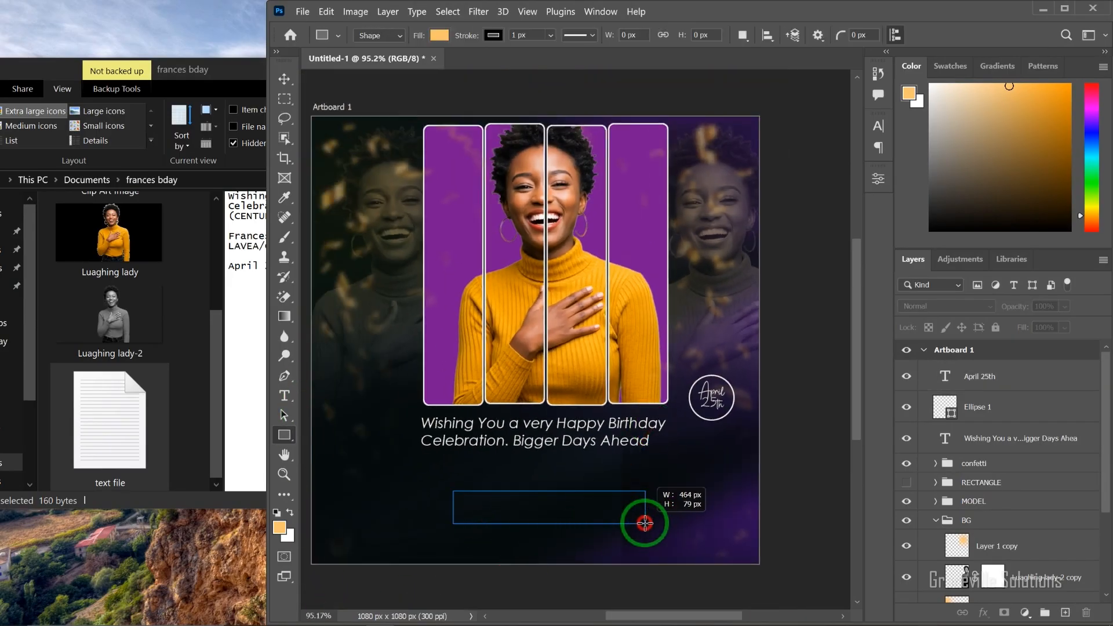
left_click_drag(634, 522, 633, 523)
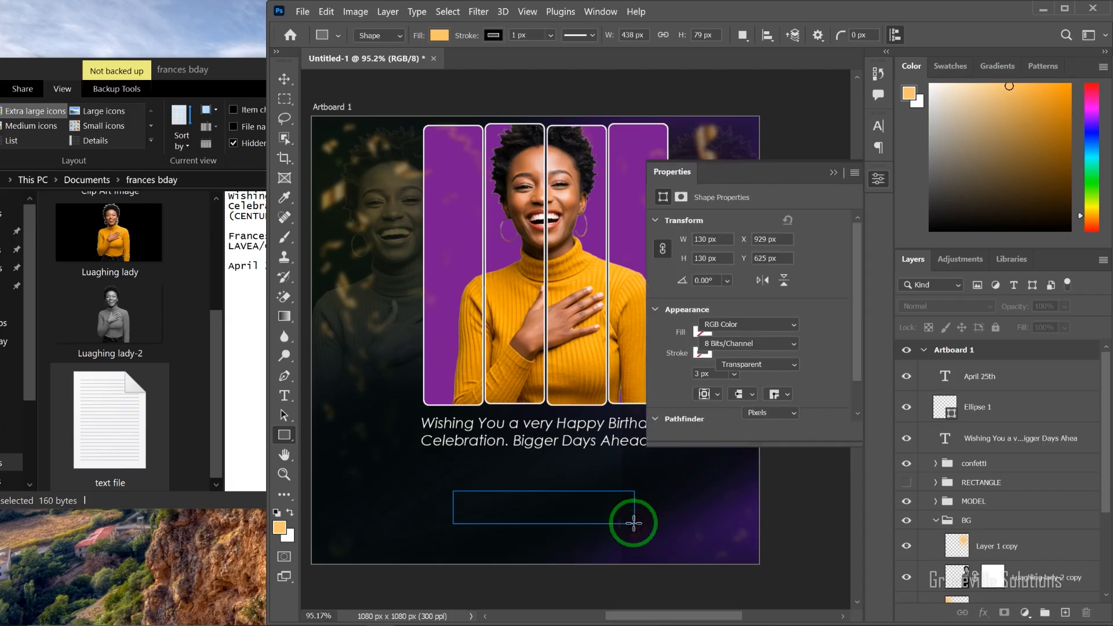
left_click(701, 332)
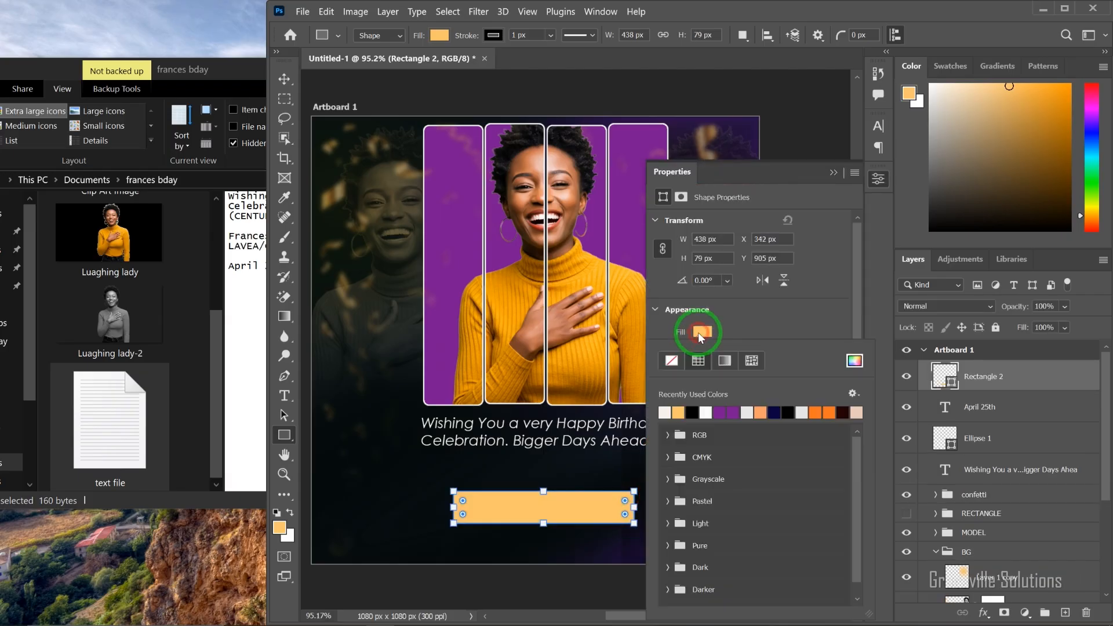
left_click(682, 363)
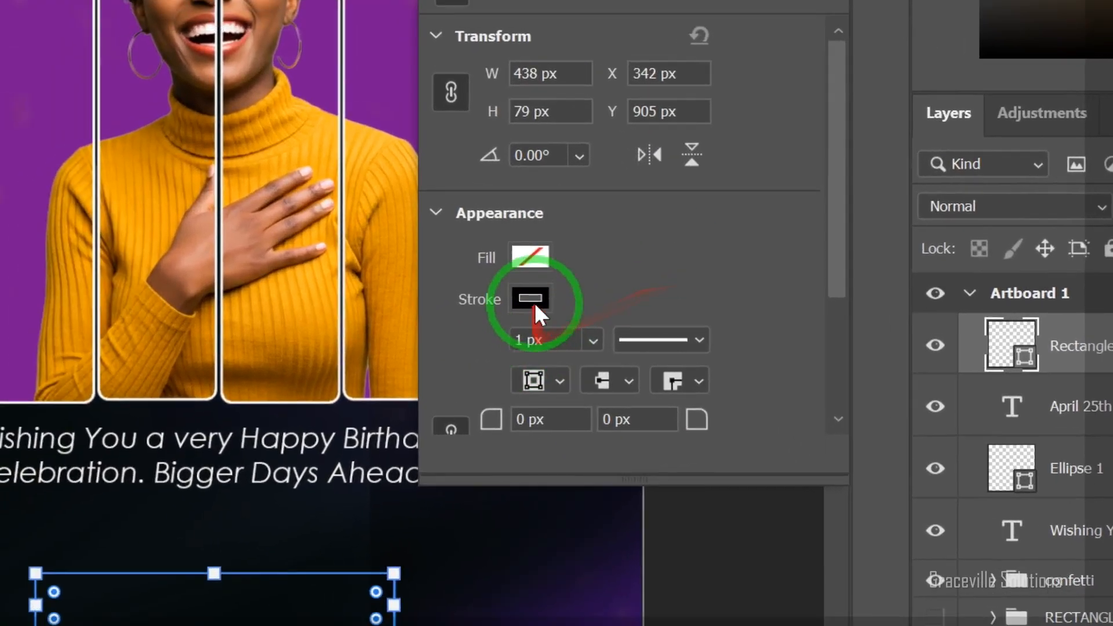
Step: Set the rectangle's stroke to a custom orange sampled from the woman's sweater
left_click(703, 352)
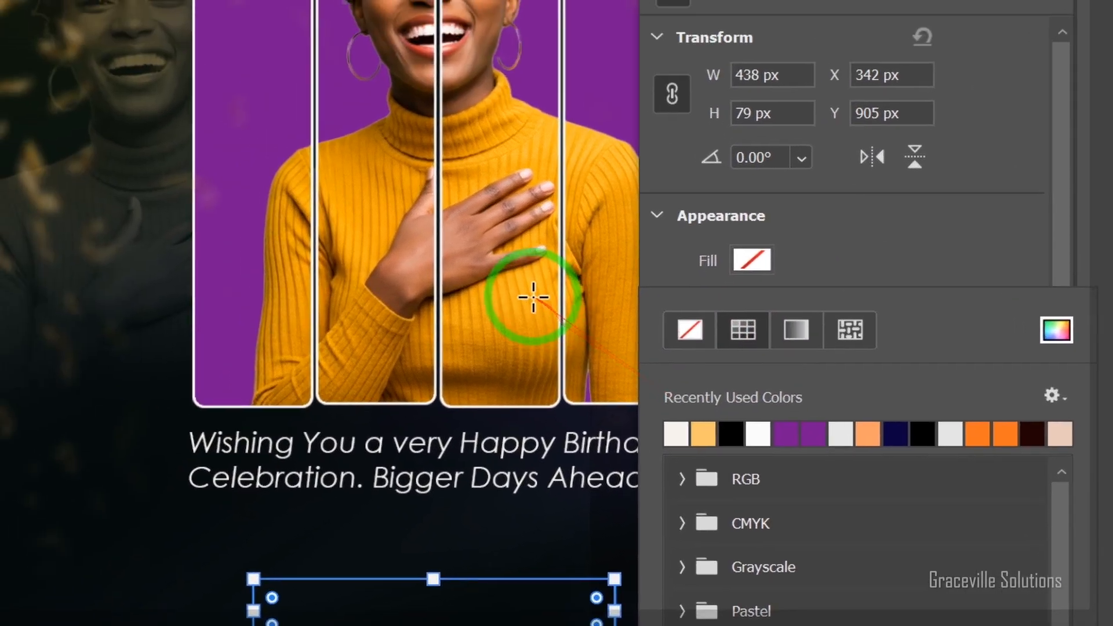
left_click(1056, 330)
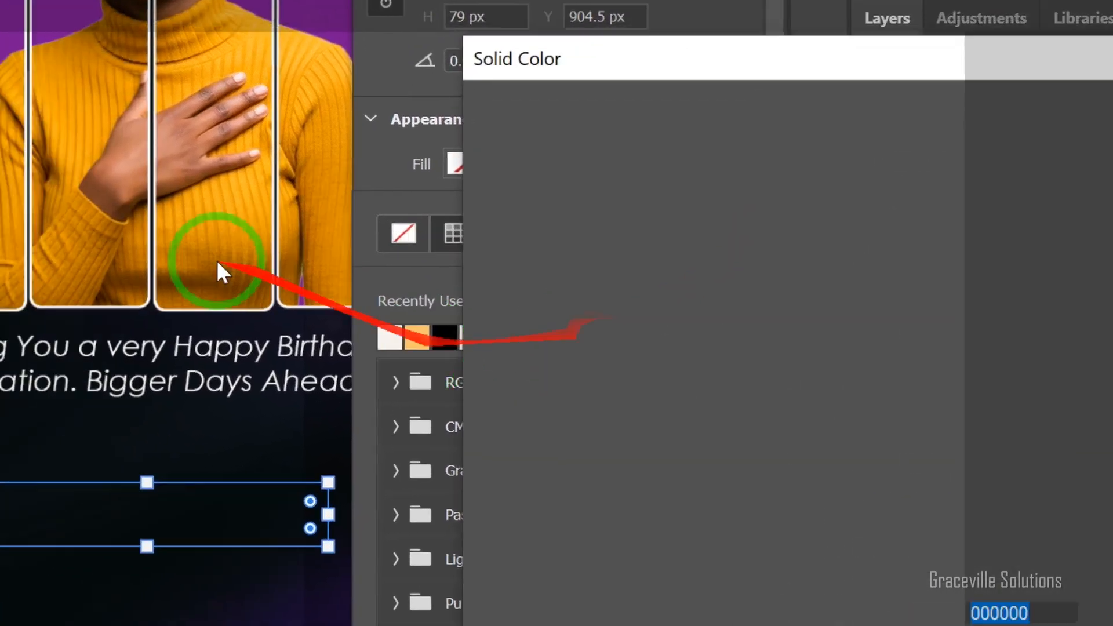
left_click(216, 214)
left_click(977, 302)
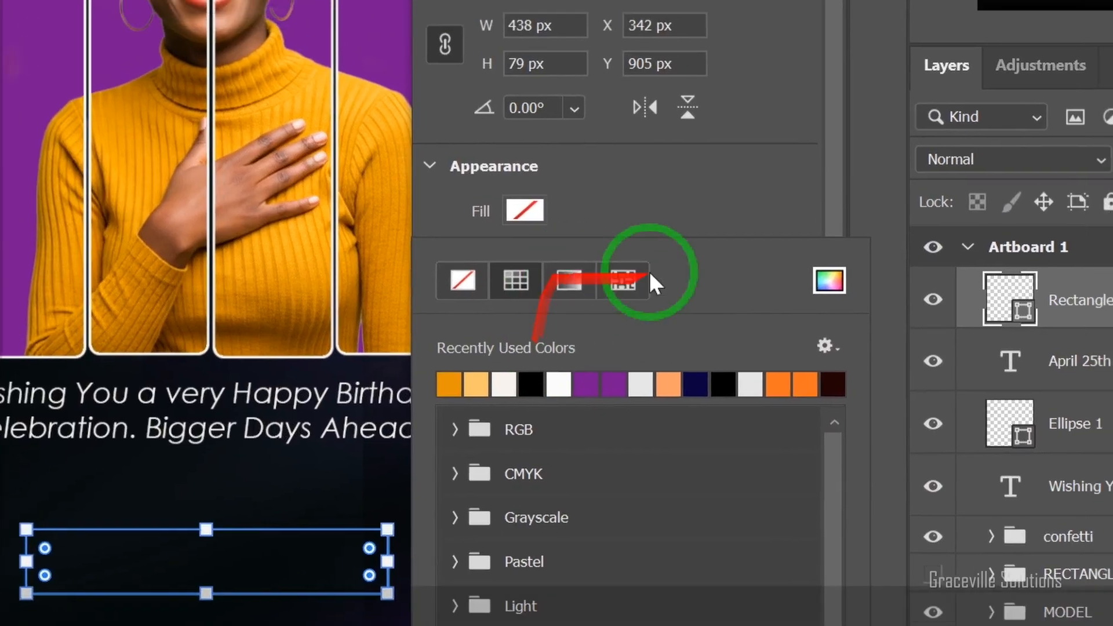
Step: Set the stroke width of the rectangle near the artboard's lower edge to 3 px
left_click(654, 238)
left_click(505, 299)
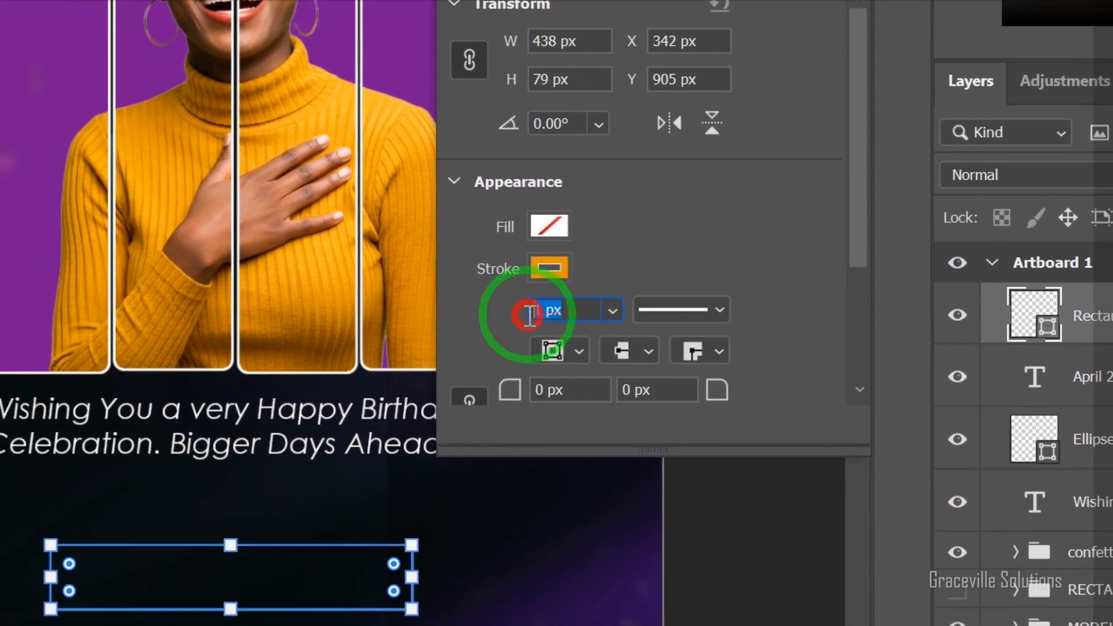
type("3")
key("Return")
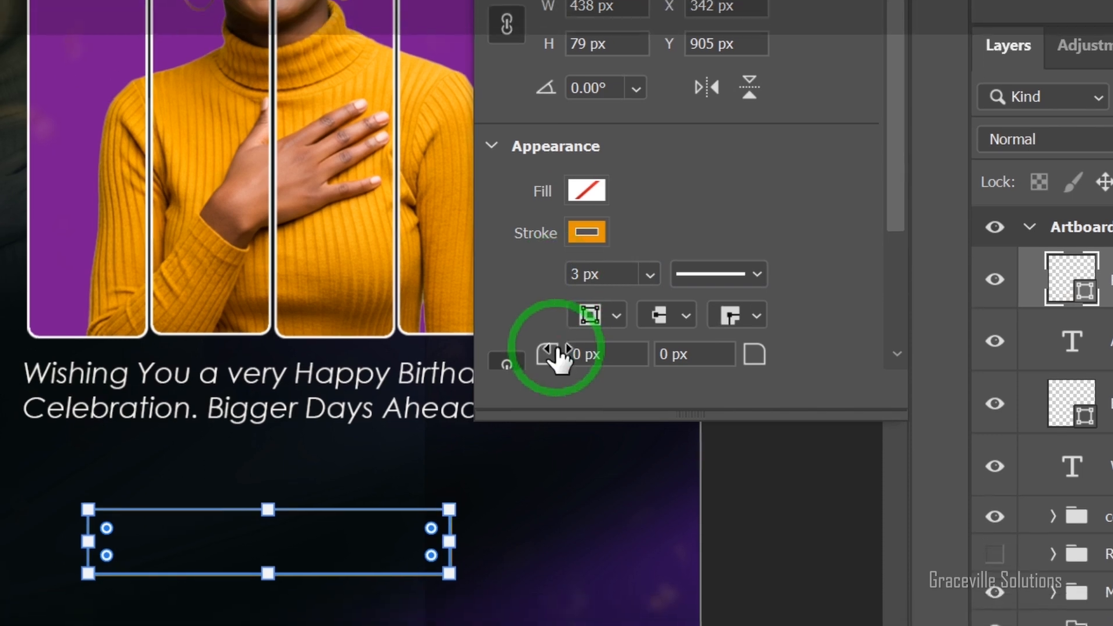
Step: Round the orange-outlined rectangle's corners with a 7 px radius and close its properties
scroll(559, 382, "down", 2)
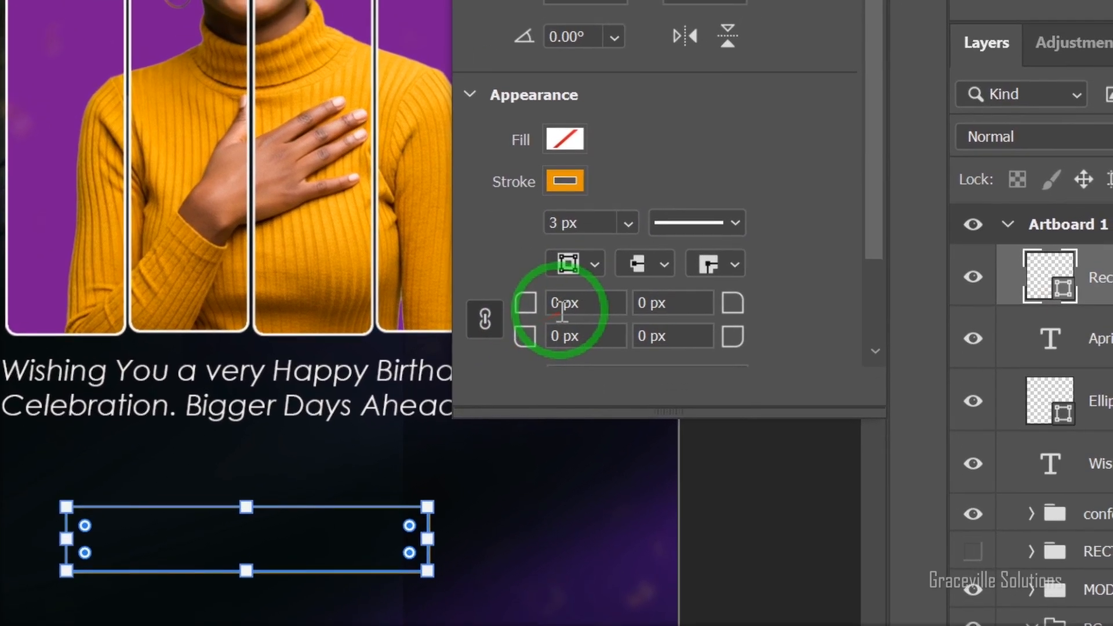
left_click(578, 277)
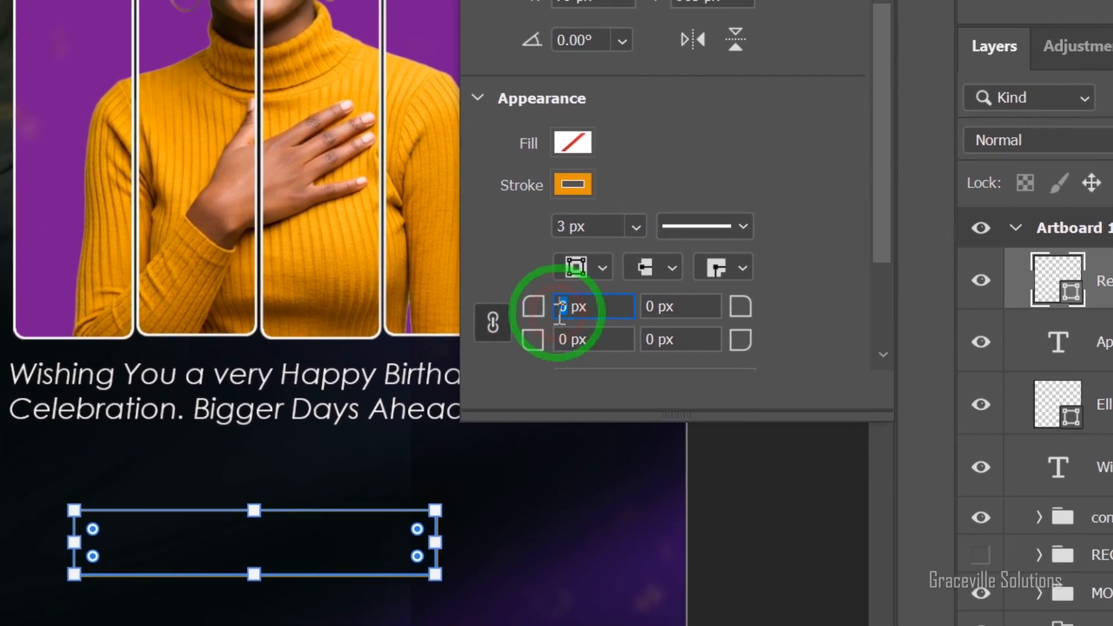
type("7")
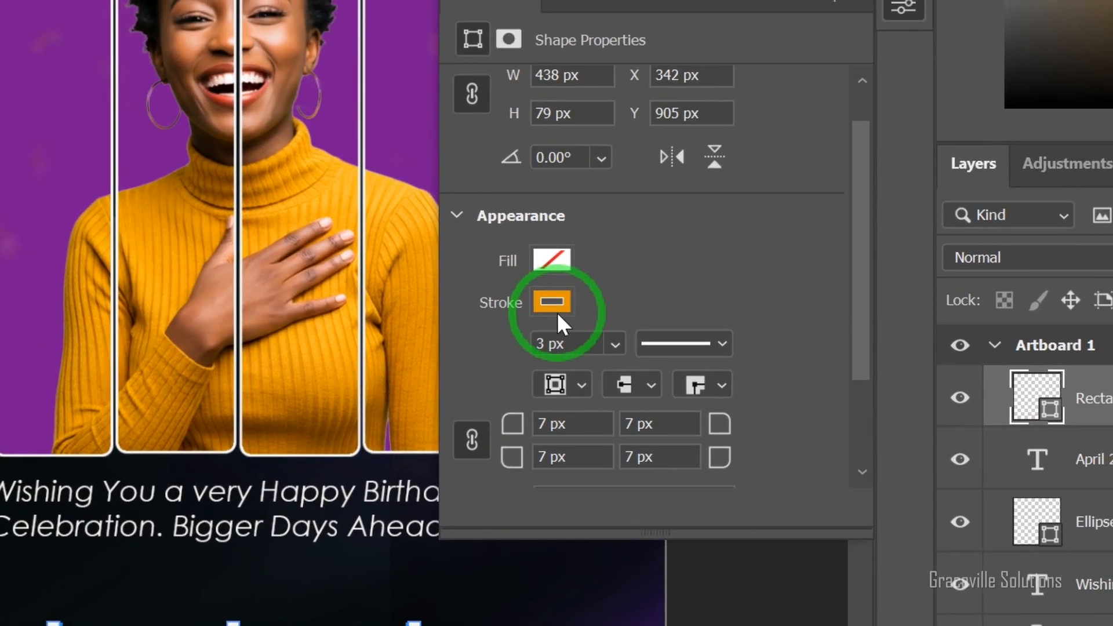
left_click(648, 153)
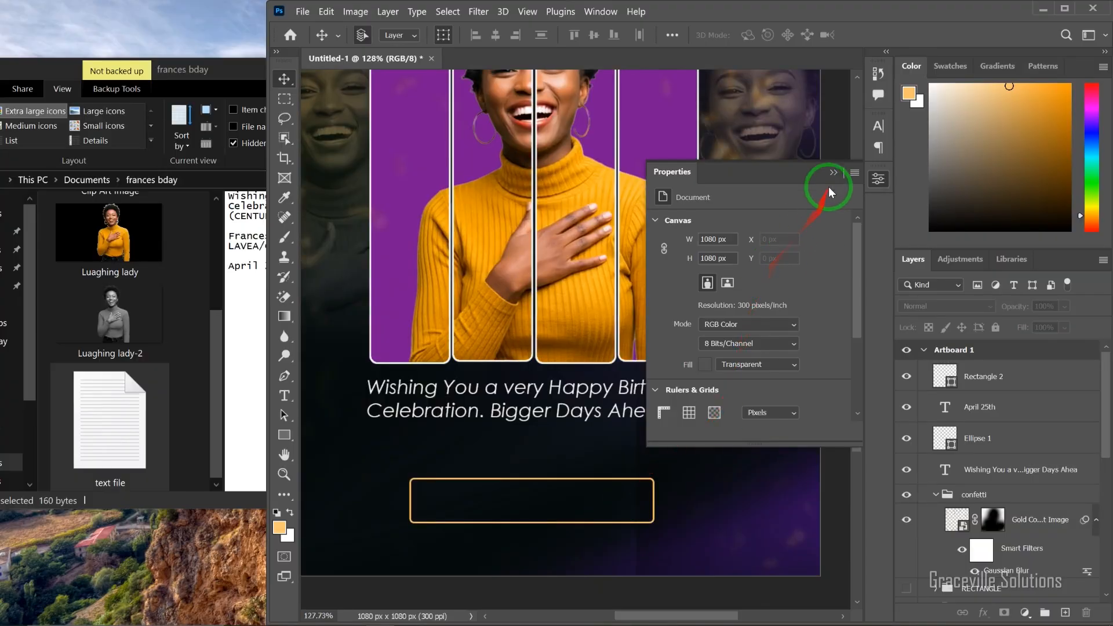
left_click(833, 173)
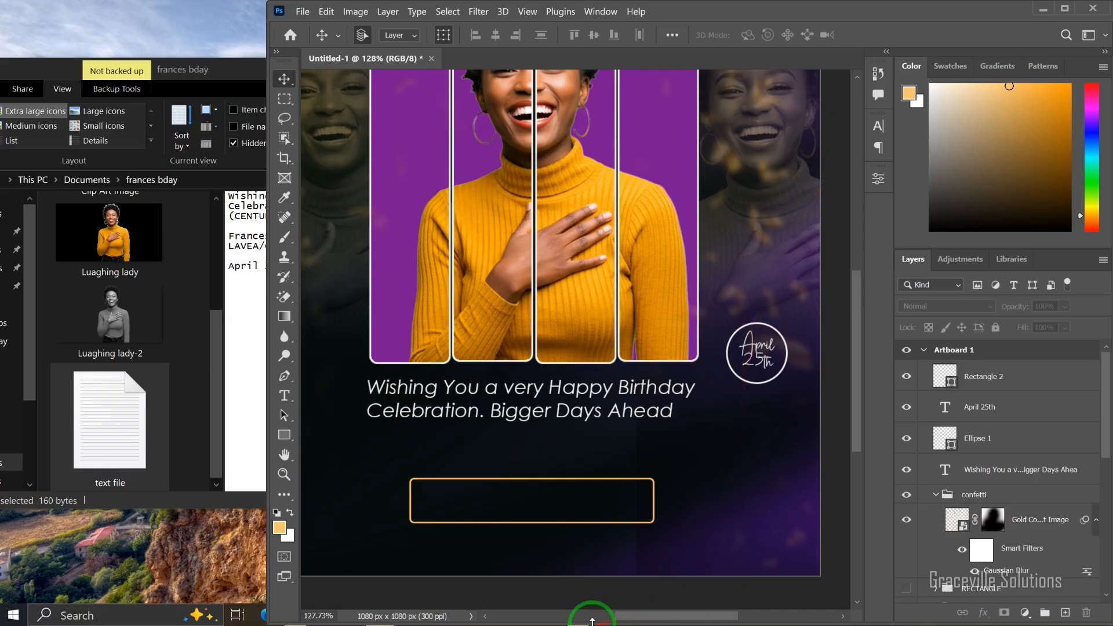
Step: Switch to the text file in Notepad and copy the plus-one line without its font note
key("super")
left_click(577, 613)
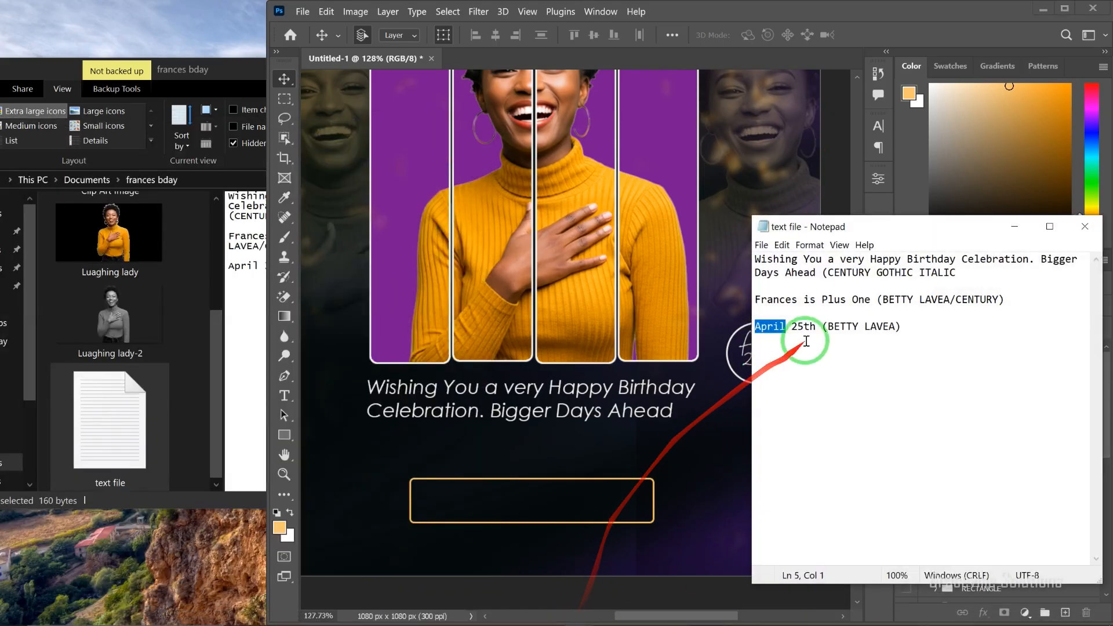
left_click_drag(870, 301, 753, 303)
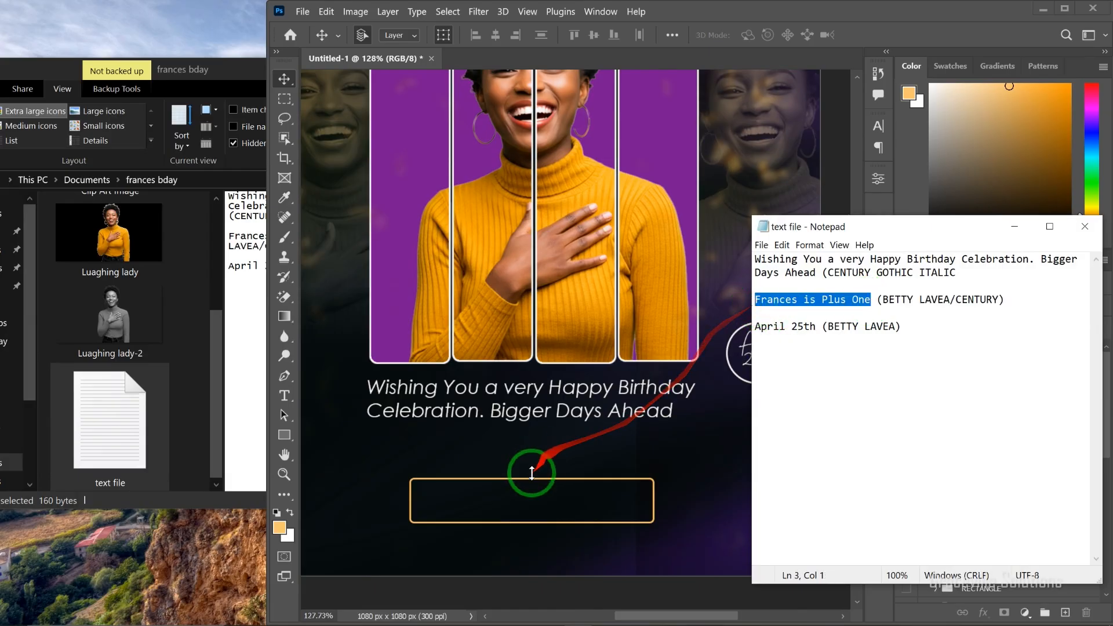
Step: Return to the Photoshop flyer and add a text line with the celebrant's first name followed by "is Plus One" near the orange frame
left_click(512, 509)
left_click(472, 504)
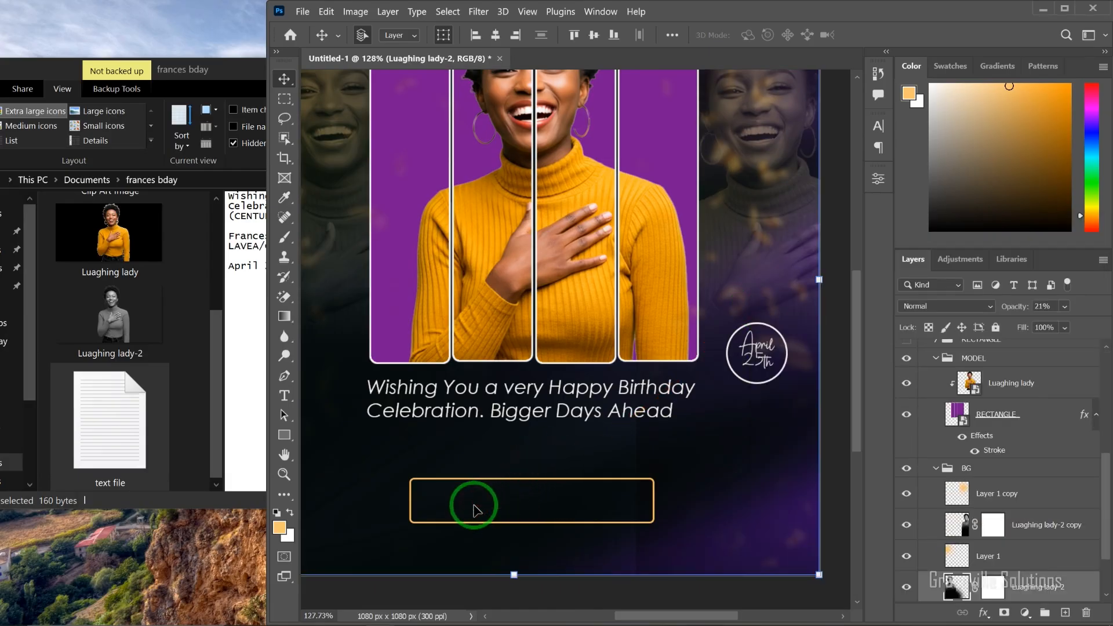
scroll(782, 259, "down", 5)
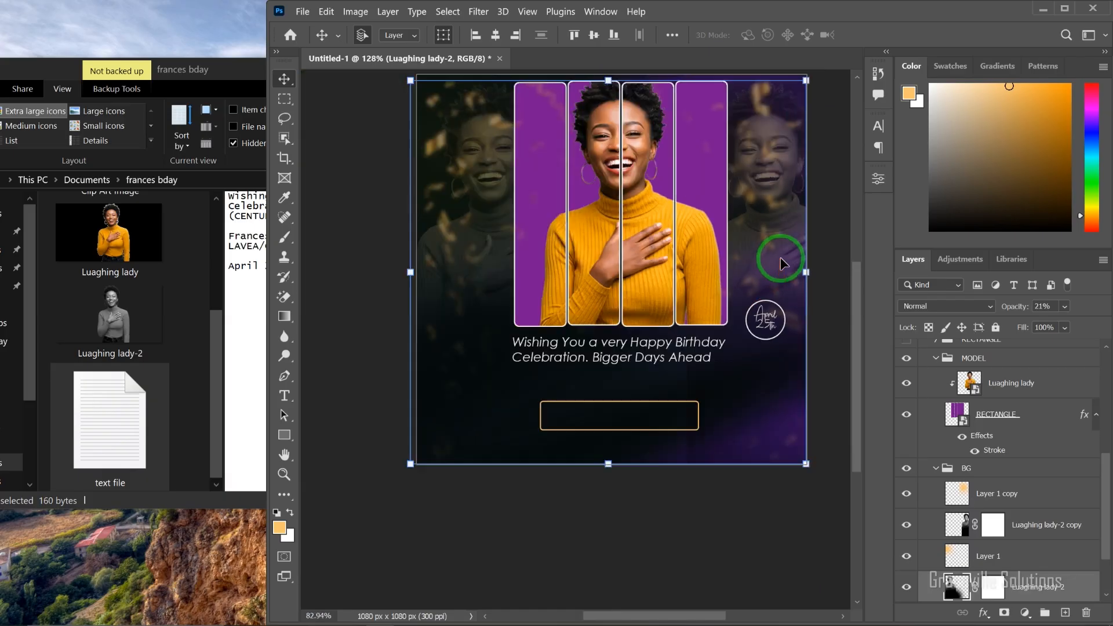
left_click(716, 522)
key("t")
scroll(544, 356, "up", 2)
left_click_drag(562, 346, 500, 368)
left_click(499, 366)
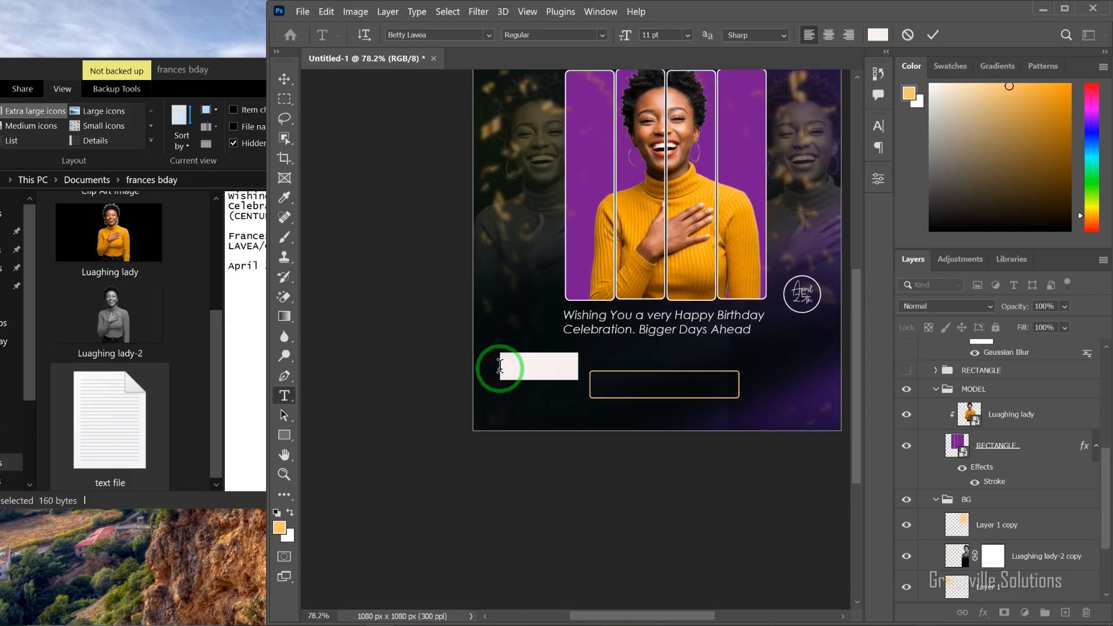
type("Frances is Plus One")
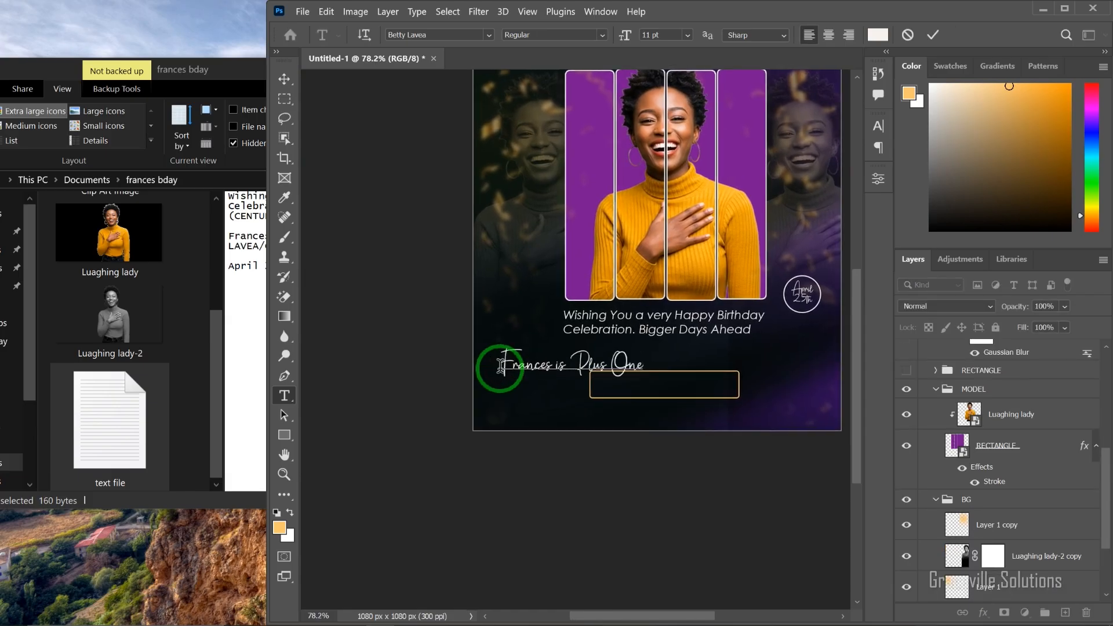
Step: Scale down the plus-one text and center it inside the orange rounded rectangle
left_click(284, 79)
scroll(540, 411, "up", 4)
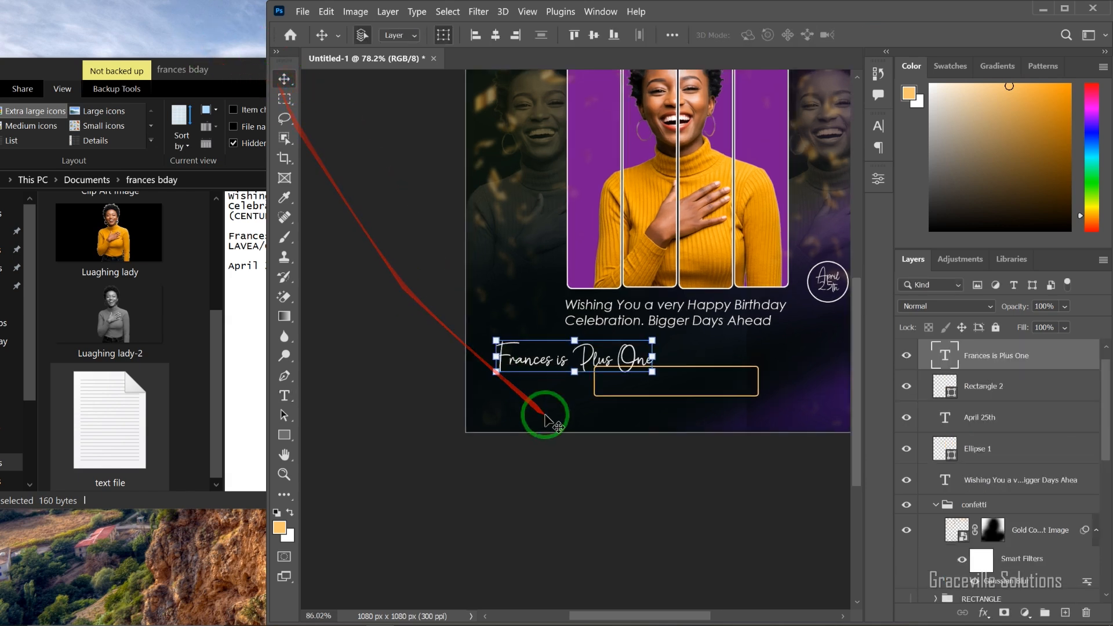
left_click_drag(659, 342, 709, 410)
key("Return")
scroll(682, 414, "up", 5)
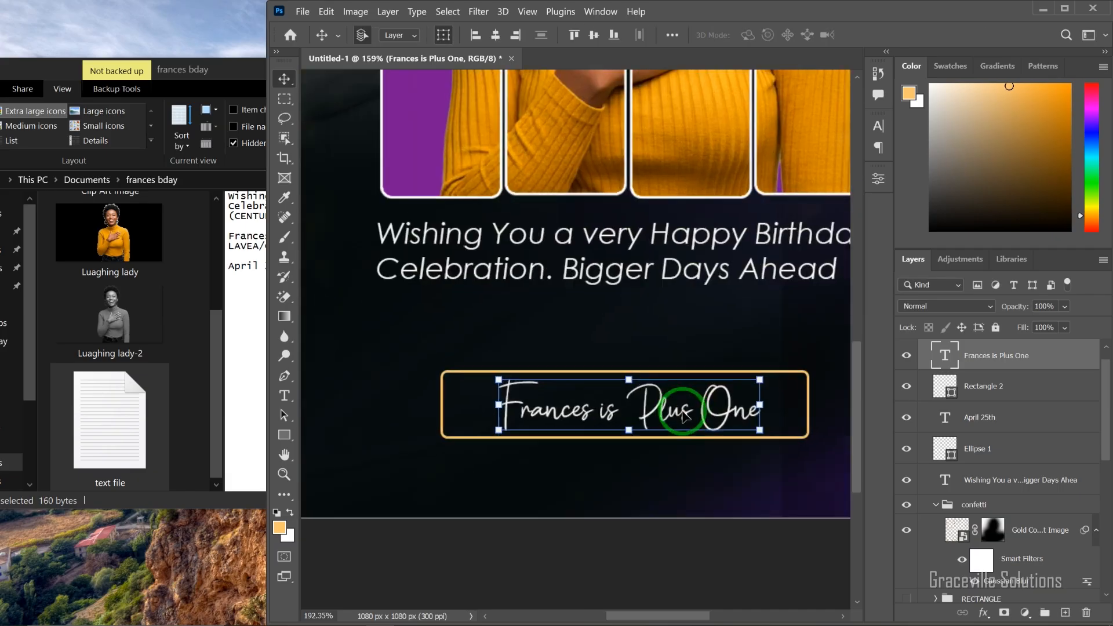
Step: Set only the celebrant's first name in the framed text to Century Gothic Bold Italic
left_click(496, 547)
key("t")
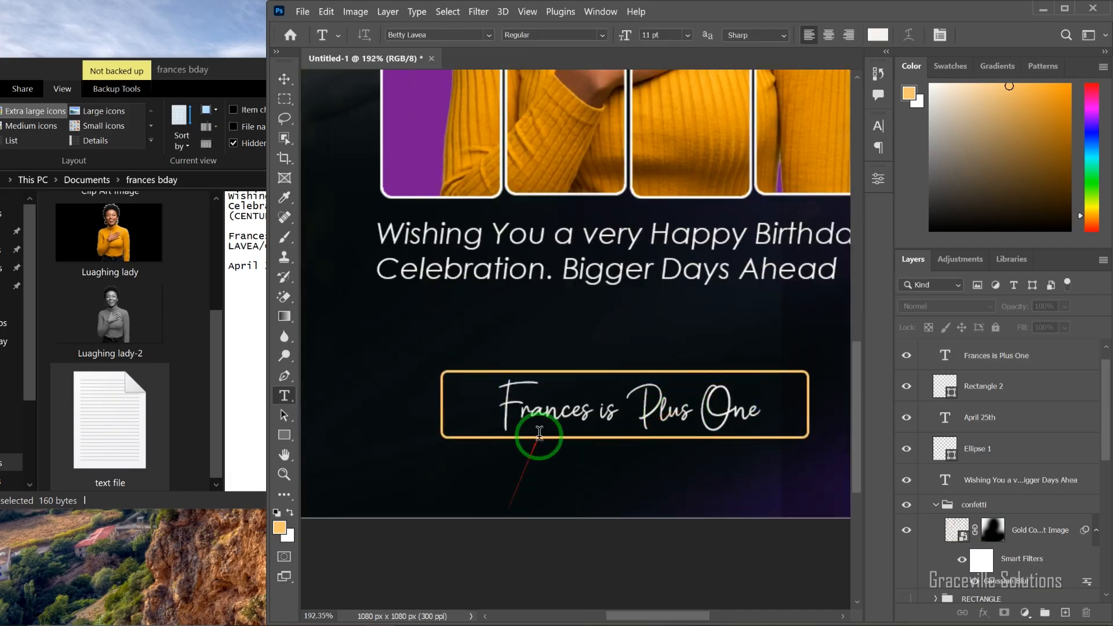
left_click_drag(597, 415, 496, 415)
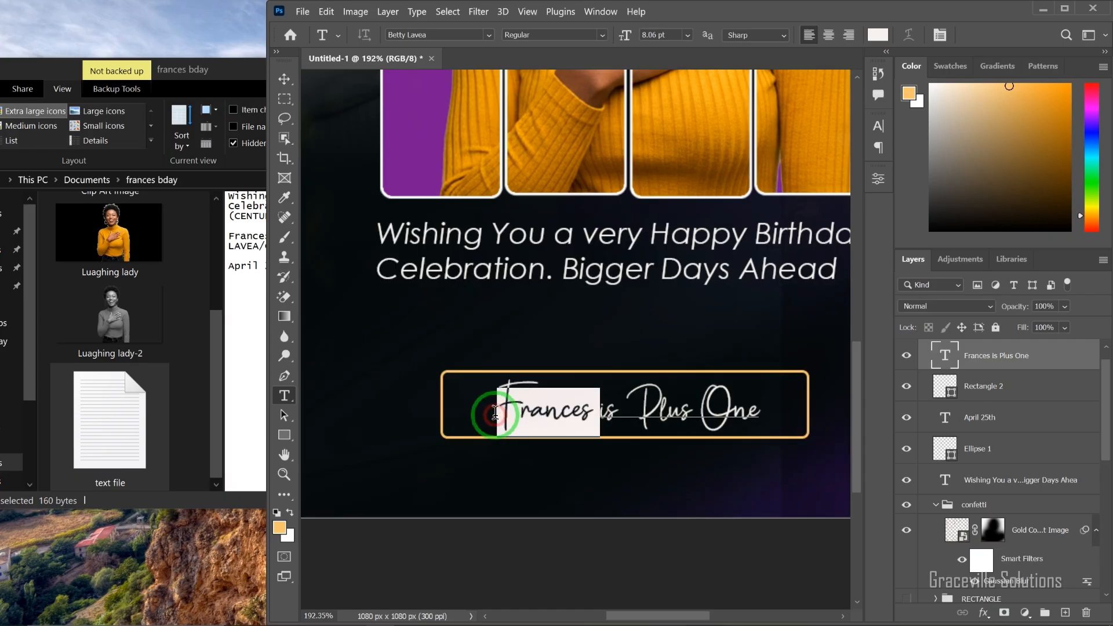
left_click(487, 37)
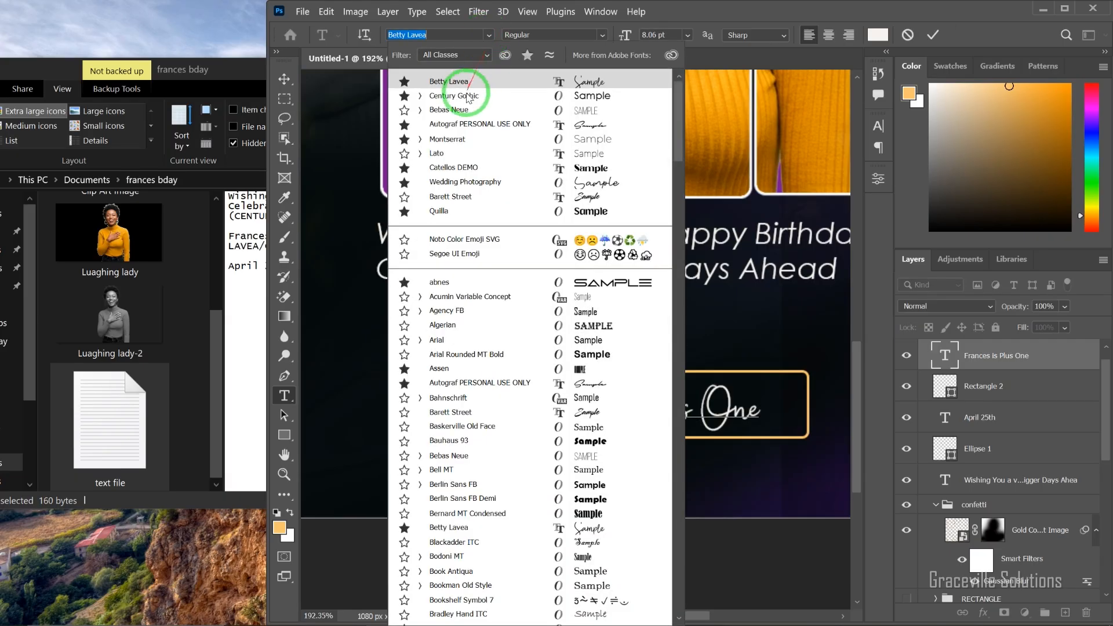
left_click(469, 97)
left_click(443, 141)
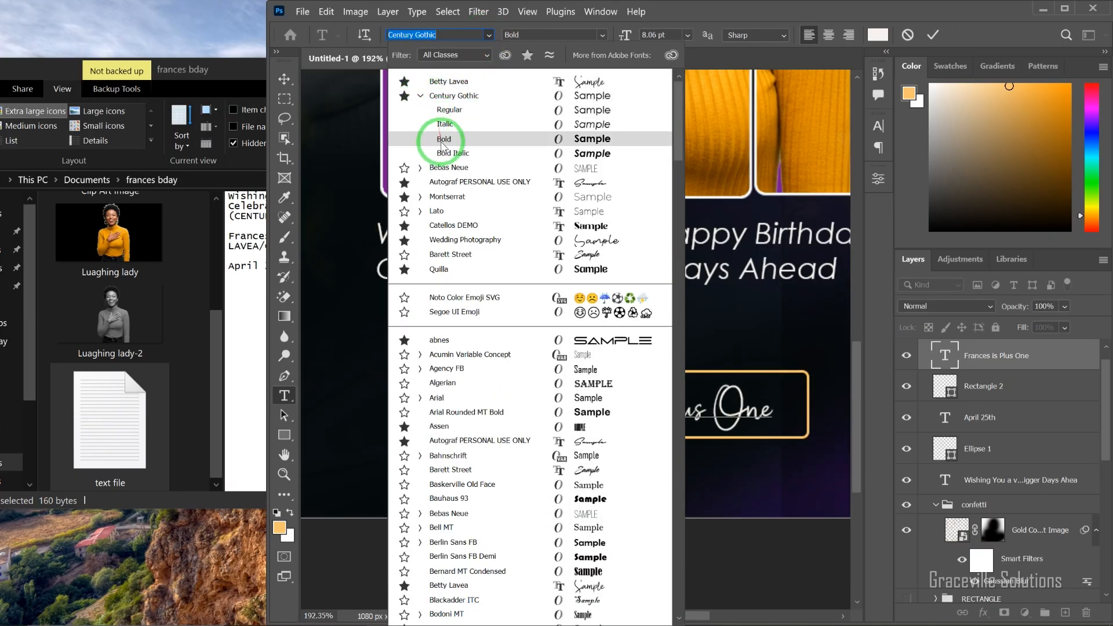
left_click(488, 40)
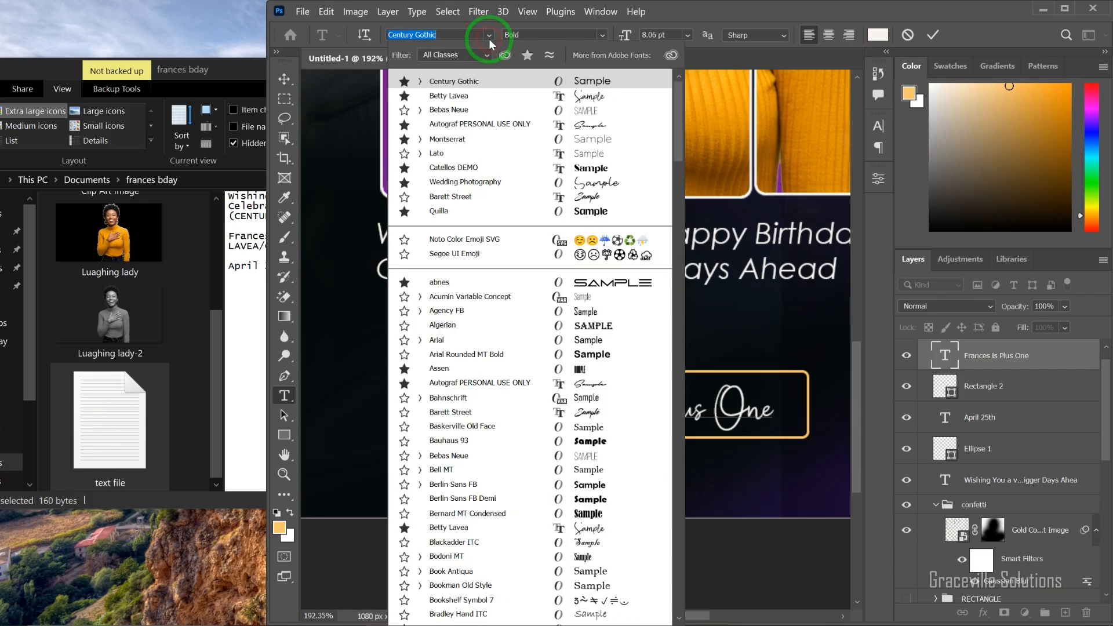
left_click(421, 83)
left_click(447, 138)
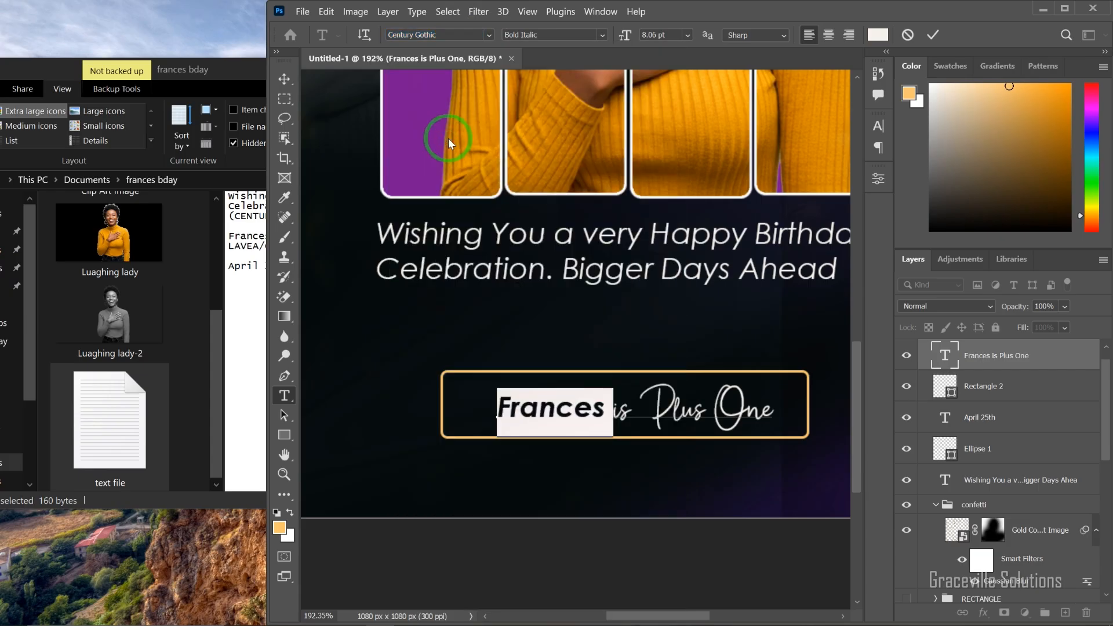
left_click(284, 79)
key("ctrl+0")
left_click(823, 330)
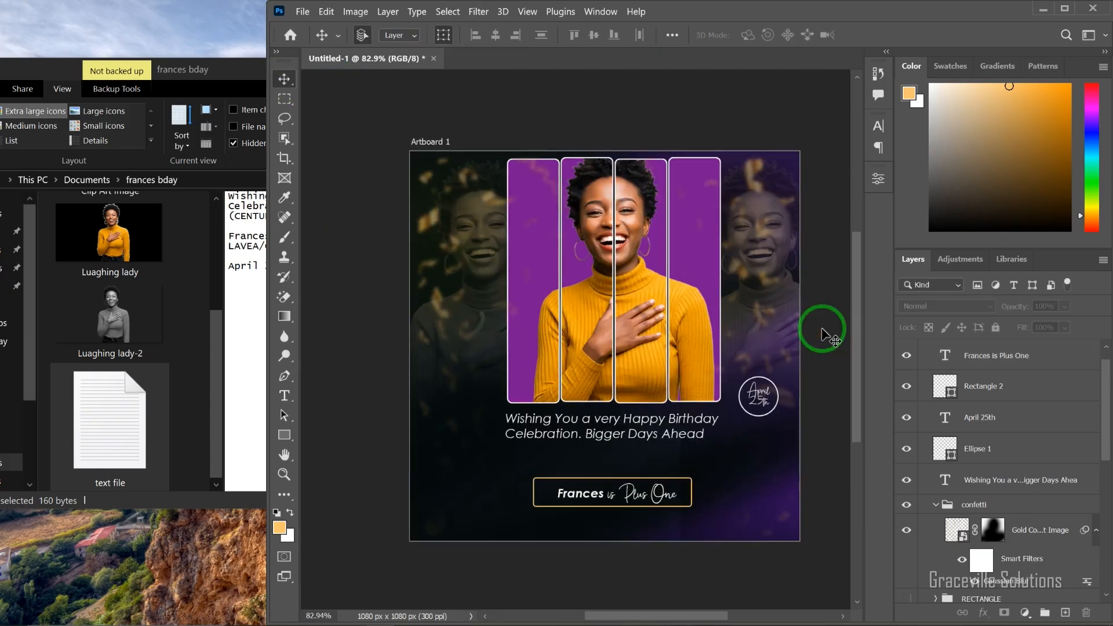
scroll(806, 322, "down", 1)
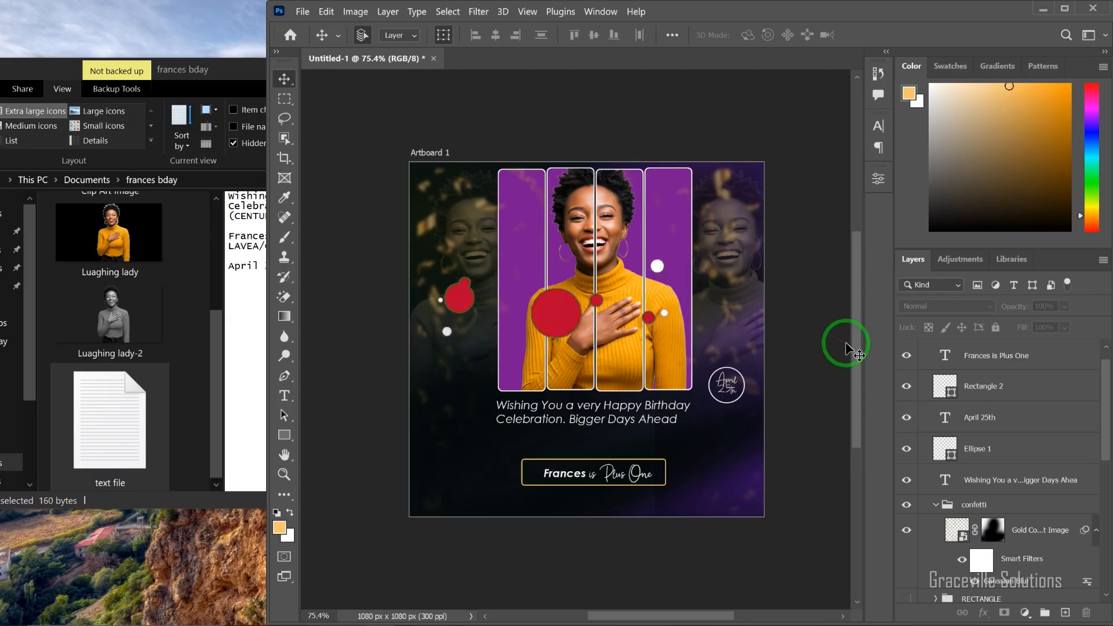
scroll(786, 334, "up", 2)
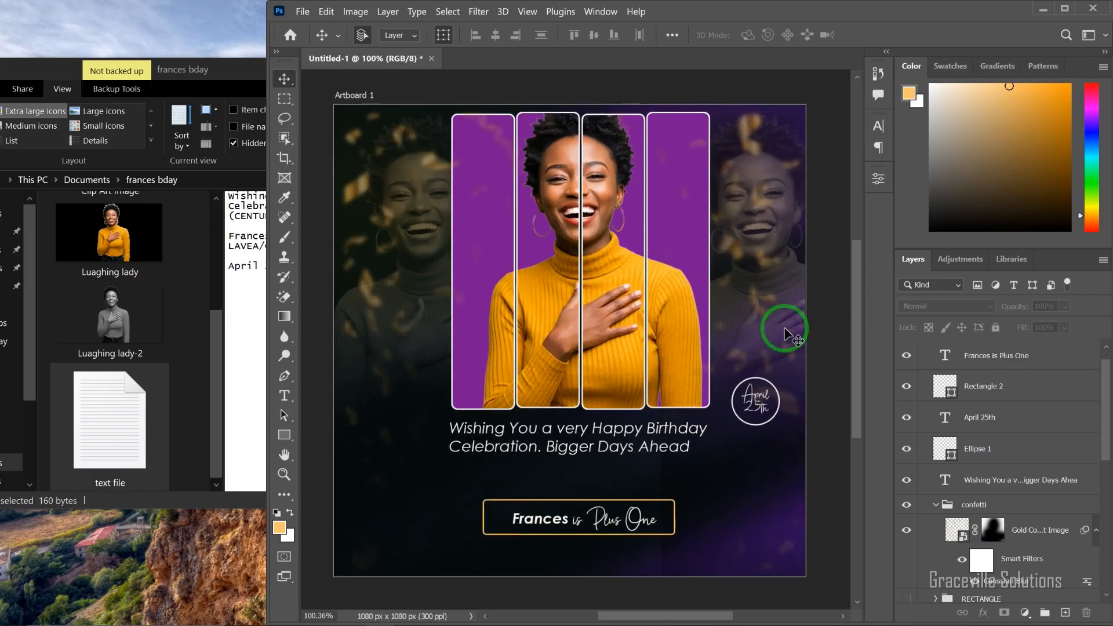
scroll(785, 334, "down", 4)
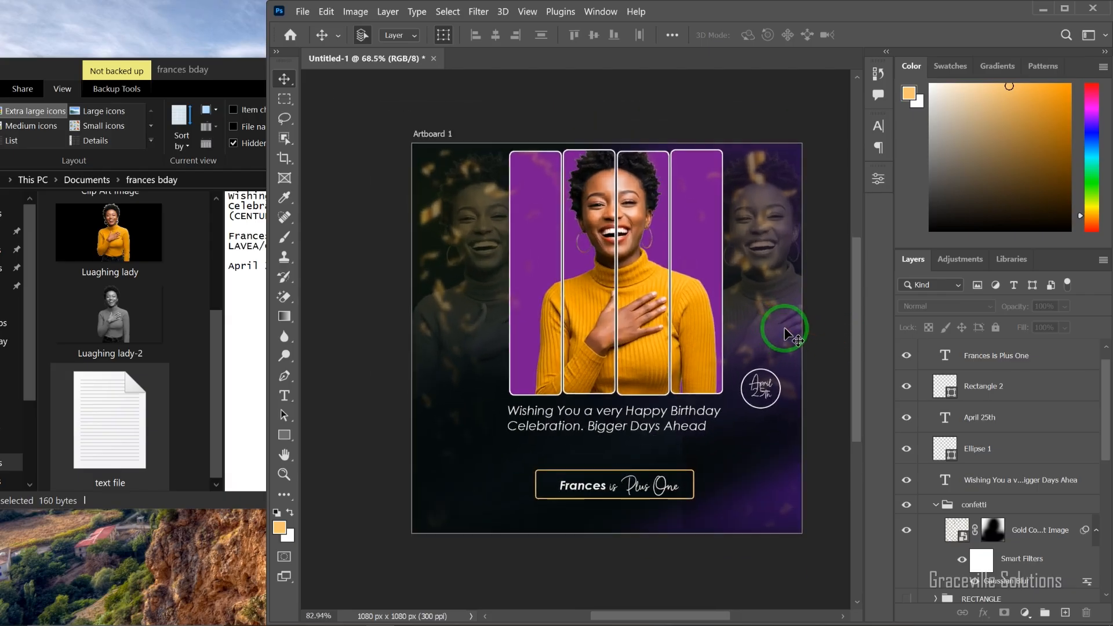